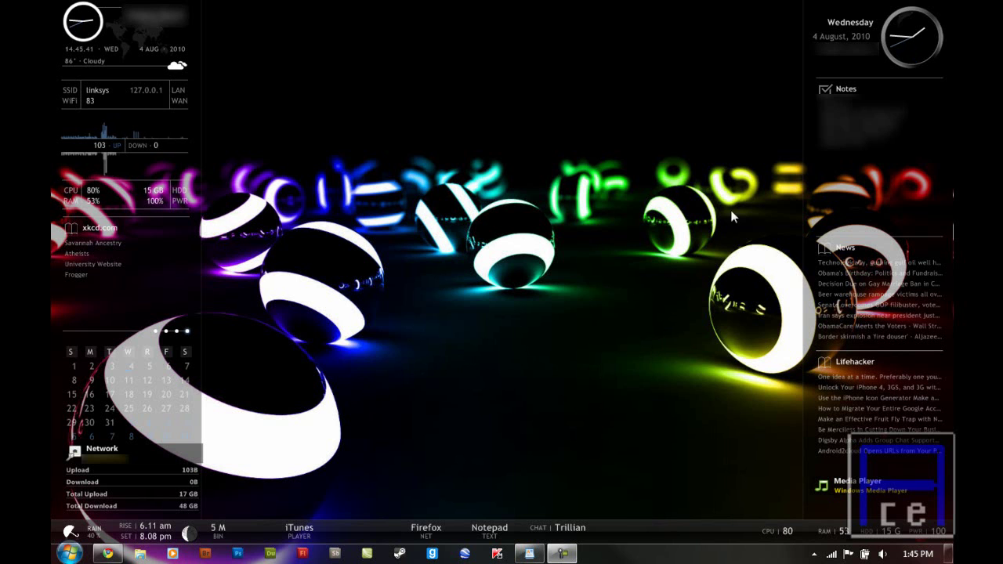
Switch to Chrome and start signing in to the CO.CC account at the username field
click(107, 554)
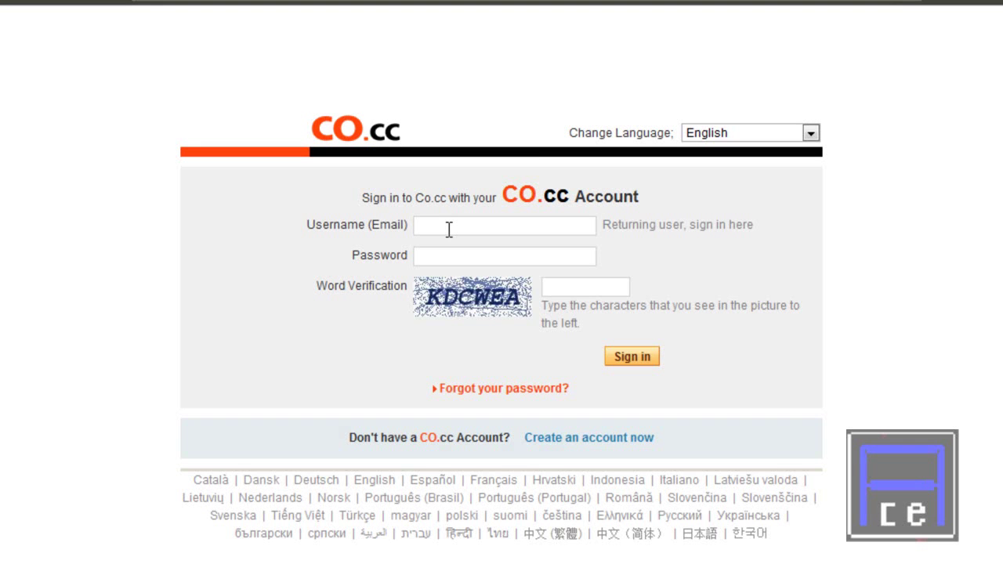
click(449, 228)
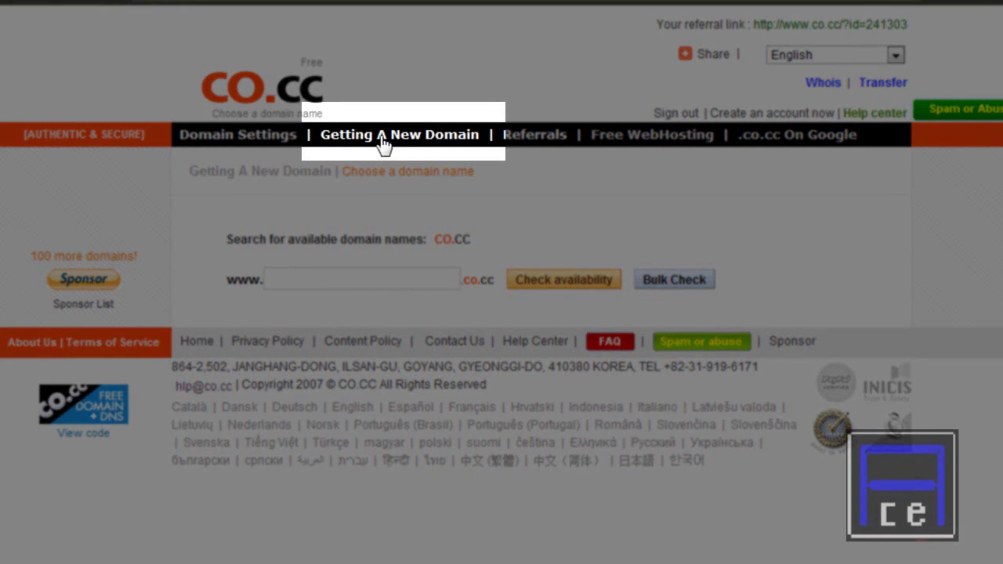
Check whether the domain name gadfadgaa.co.cc is available
click(323, 284)
text(gadfadgaa)
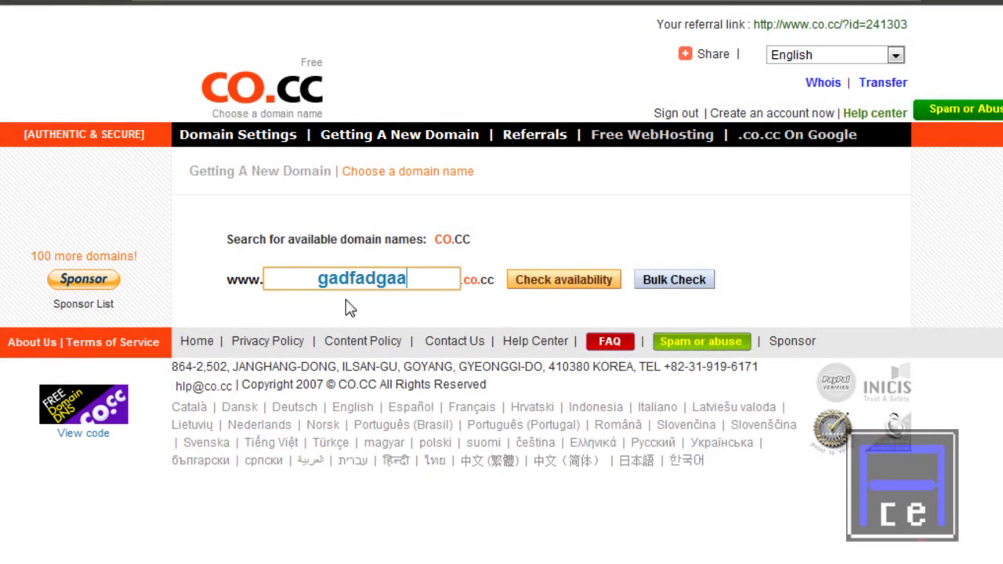
click(575, 286)
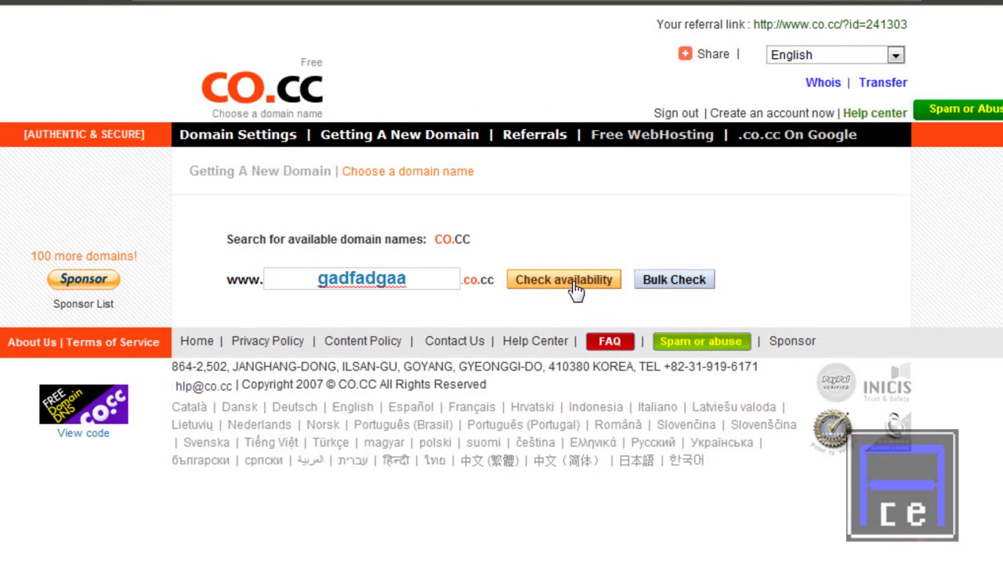
click(568, 280)
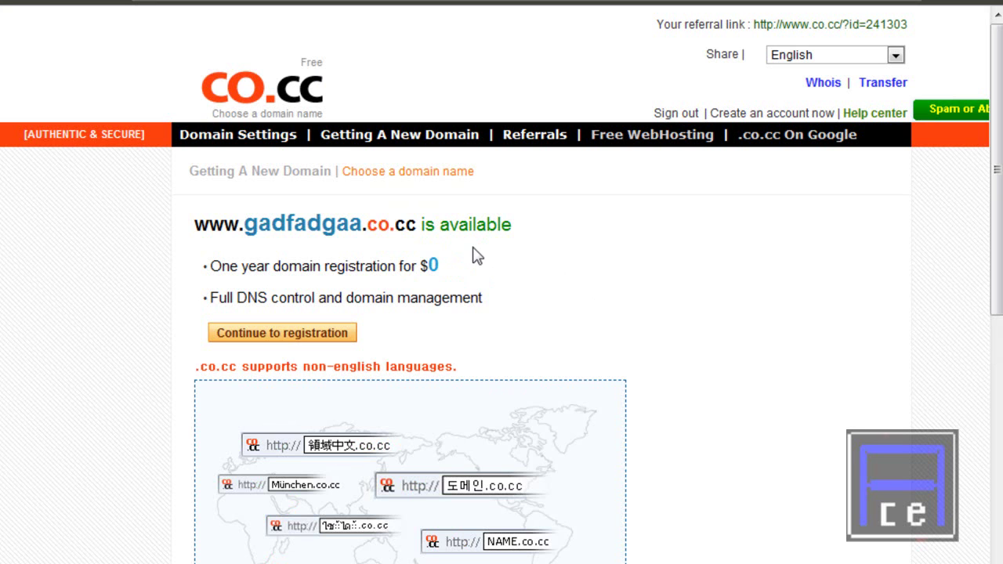
Open the setup page of the acecodetutorial.co.cc domain from the CO.CC domain settings
click(249, 138)
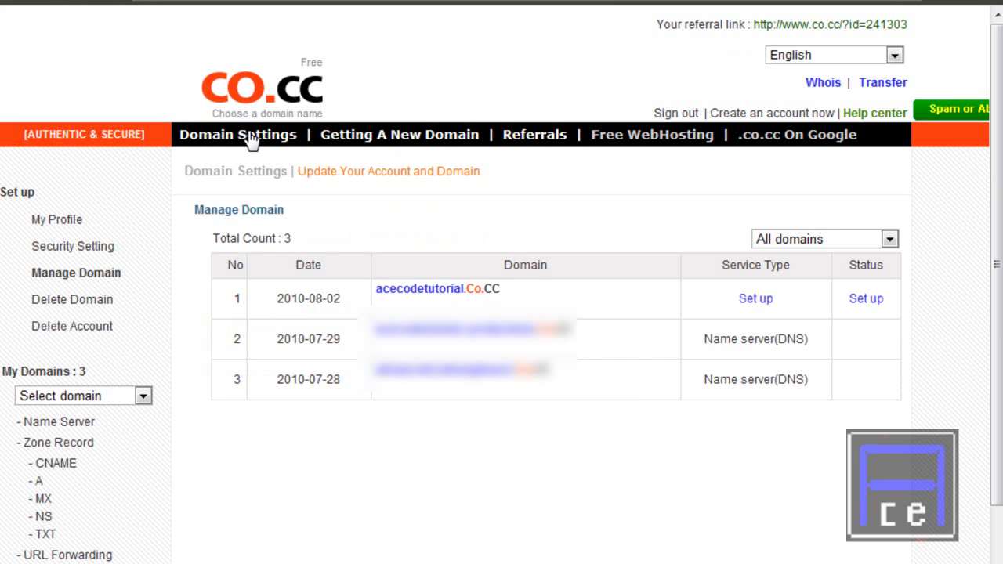
click(439, 296)
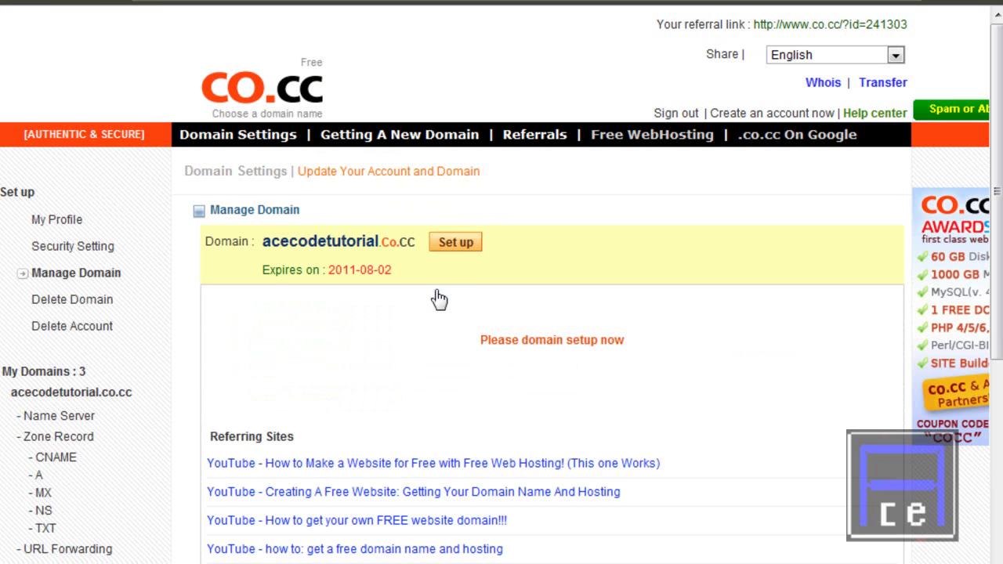
click(457, 244)
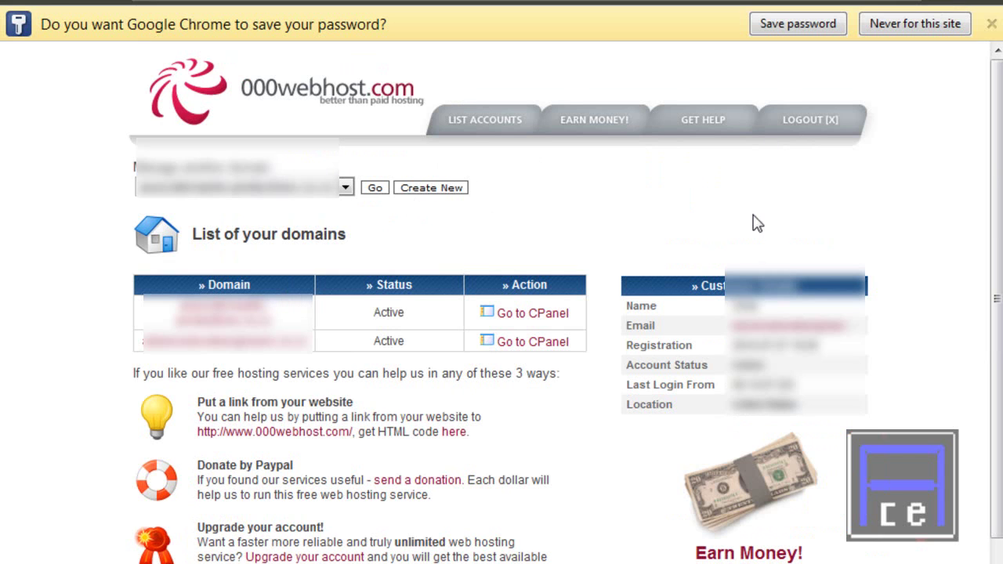
Start a new 000webhost account and fill in acecodetutorial.Co.CC, copied from the CO.CC page, as the own domain to host
click(450, 190)
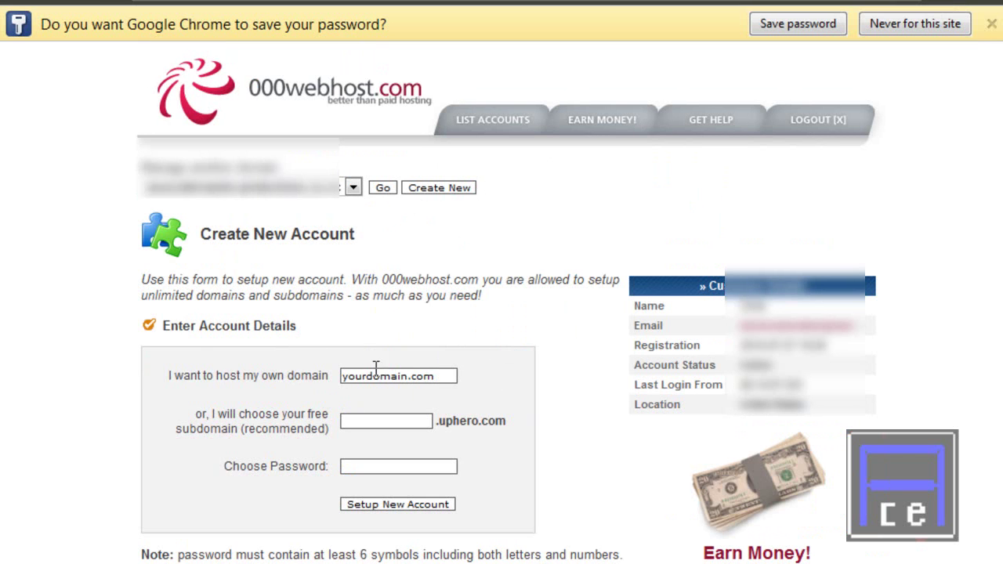
click(48, 4)
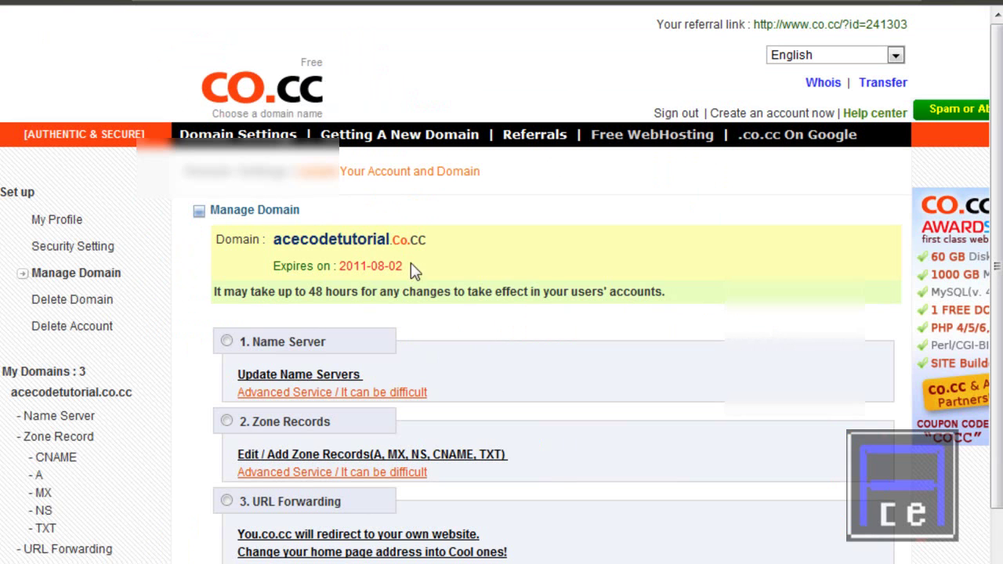
drag(427, 239, 276, 240)
right_click(276, 240)
click(329, 358)
key(ctrl+Tab)
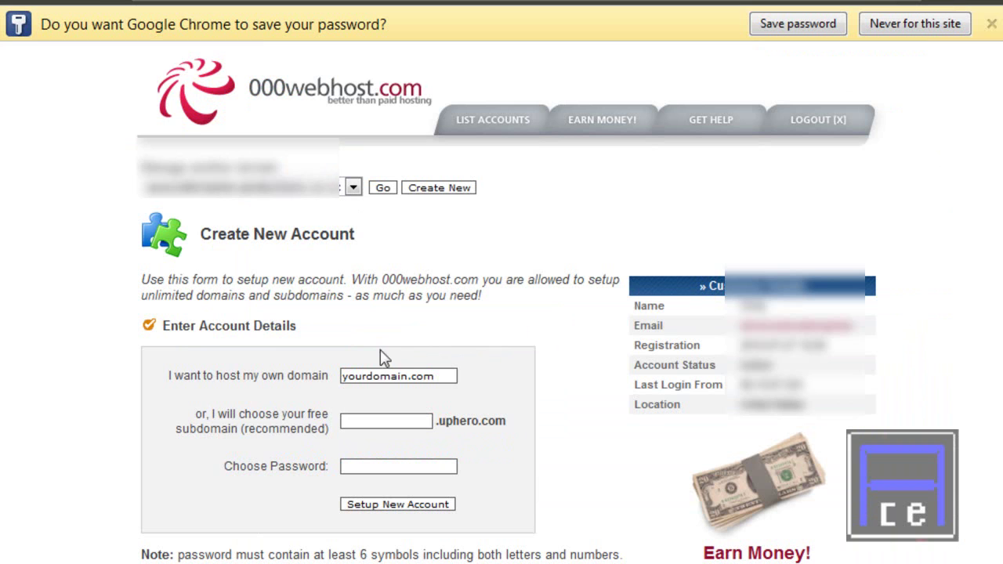
drag(435, 376, 351, 379)
right_click(351, 379)
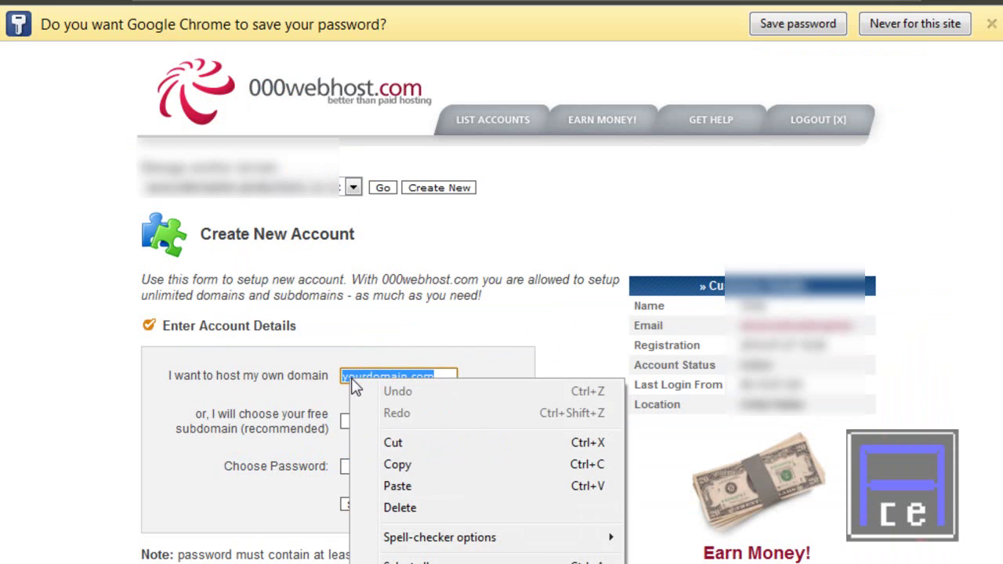
click(404, 486)
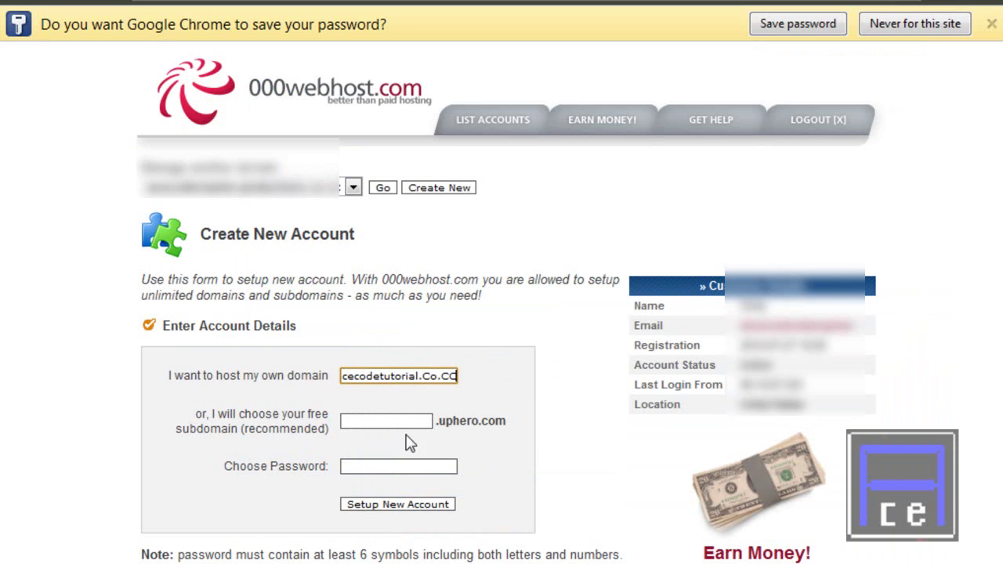
Enter the new hosting account's password, set up the account and return to the accounts list
click(405, 469)
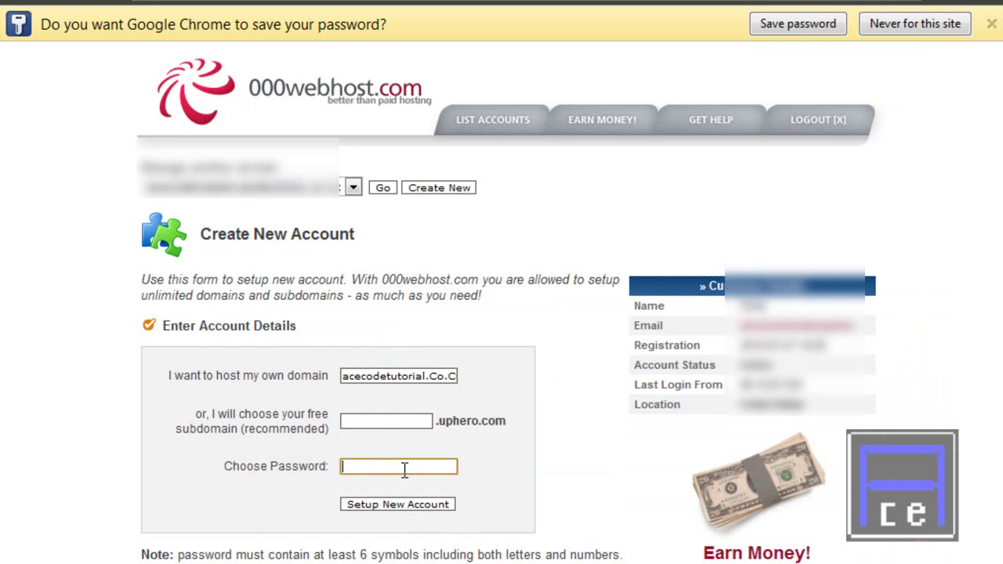
text(••••••••••)
click(410, 504)
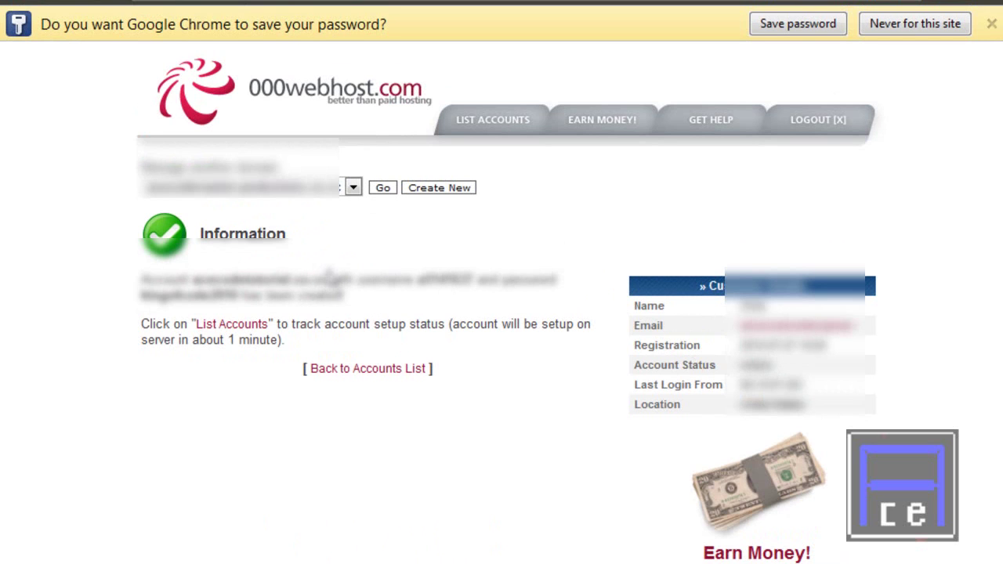
click(366, 371)
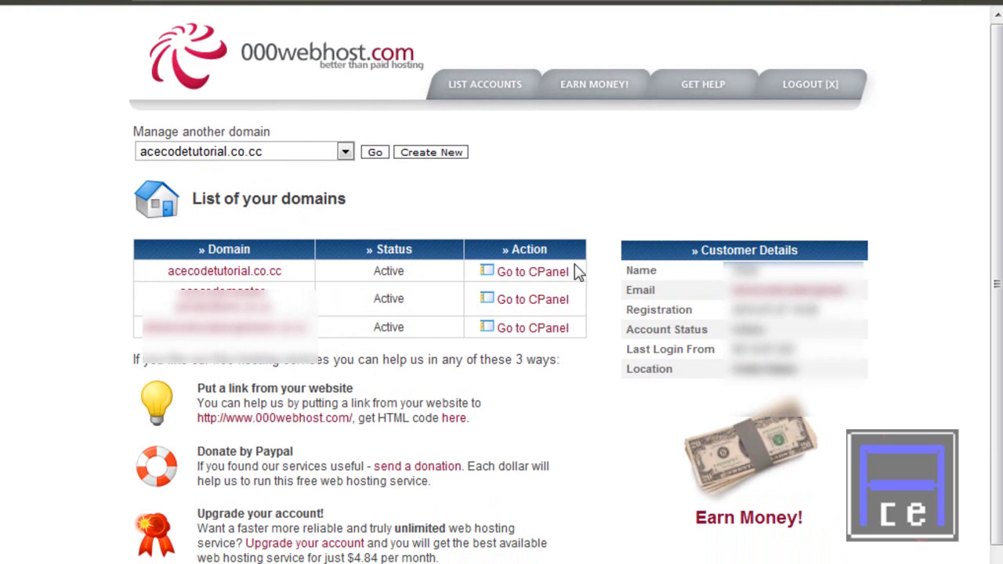
Copy ns01.000webhost.com from acecodetutorial.co.cc's CPanel into Name Server 1 of the CO.CC name server setup
click(554, 280)
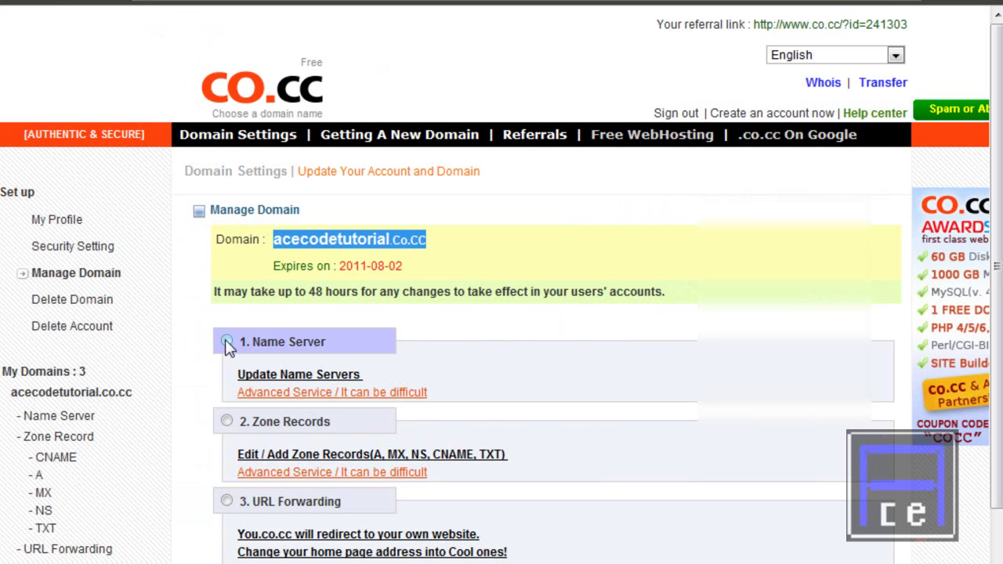
click(226, 342)
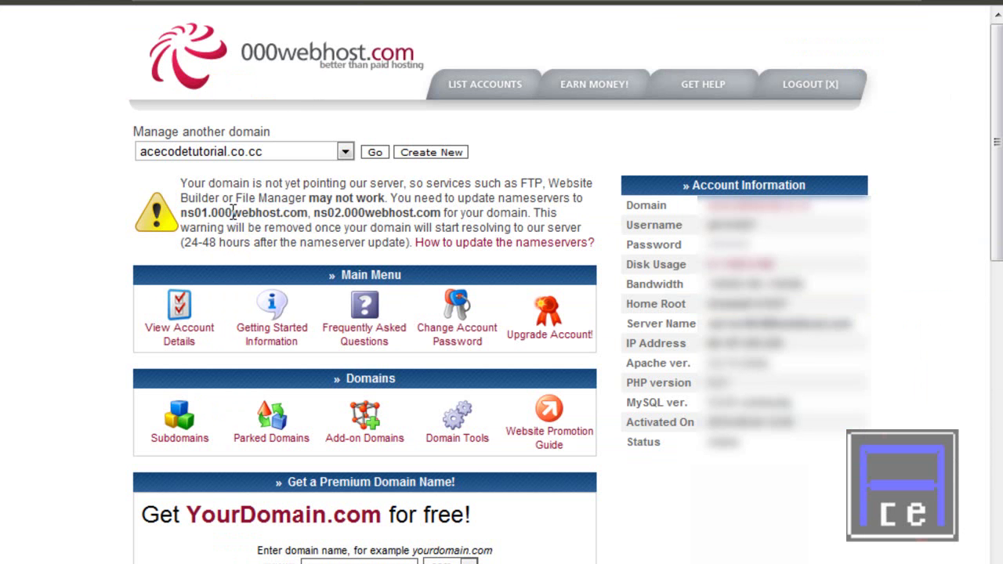
drag(182, 213, 312, 220)
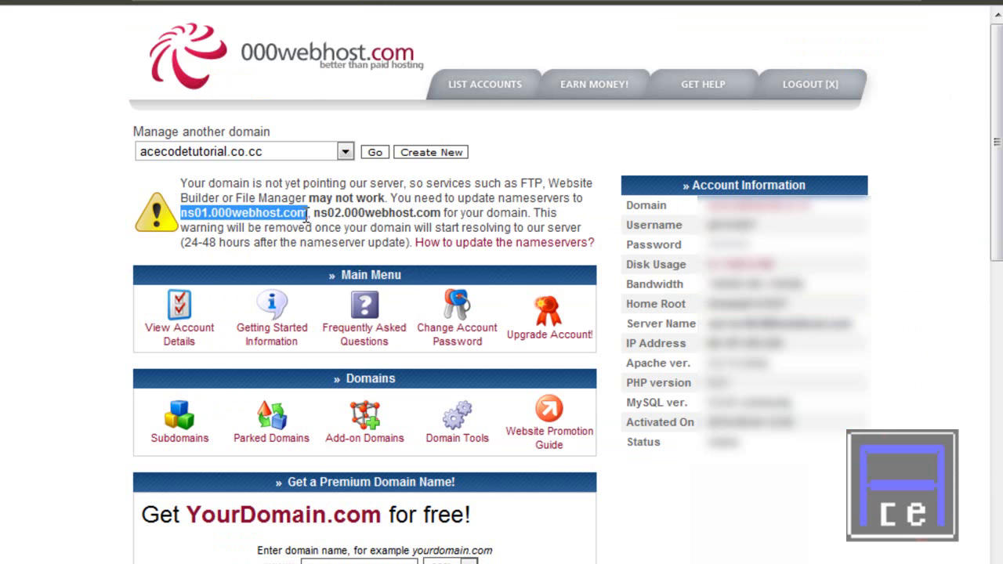
right_click(302, 215)
click(342, 227)
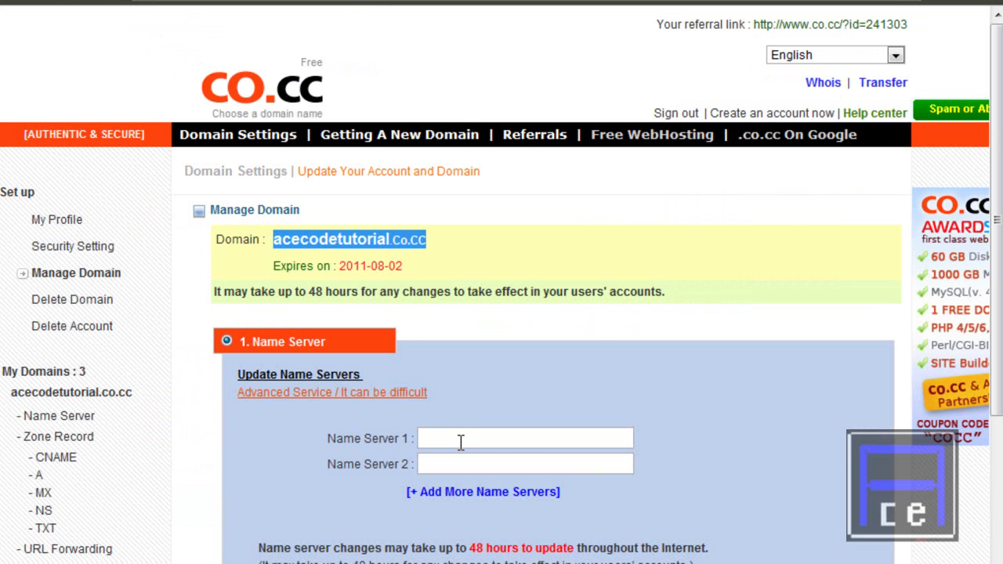
right_click(461, 440)
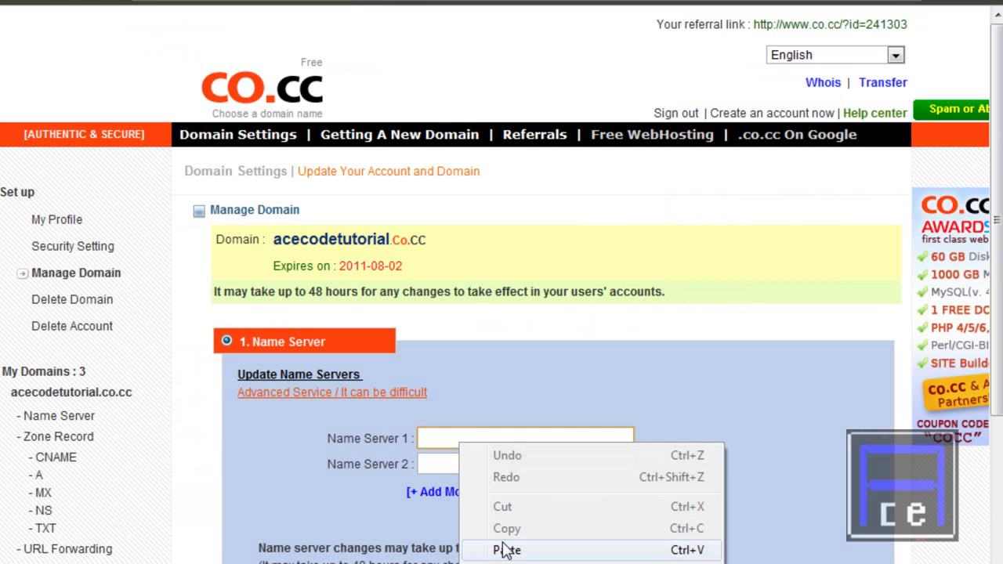
click(507, 550)
Set Name Server 2 to ns02.000webhost.com and submit the name server setup
right_click(468, 465)
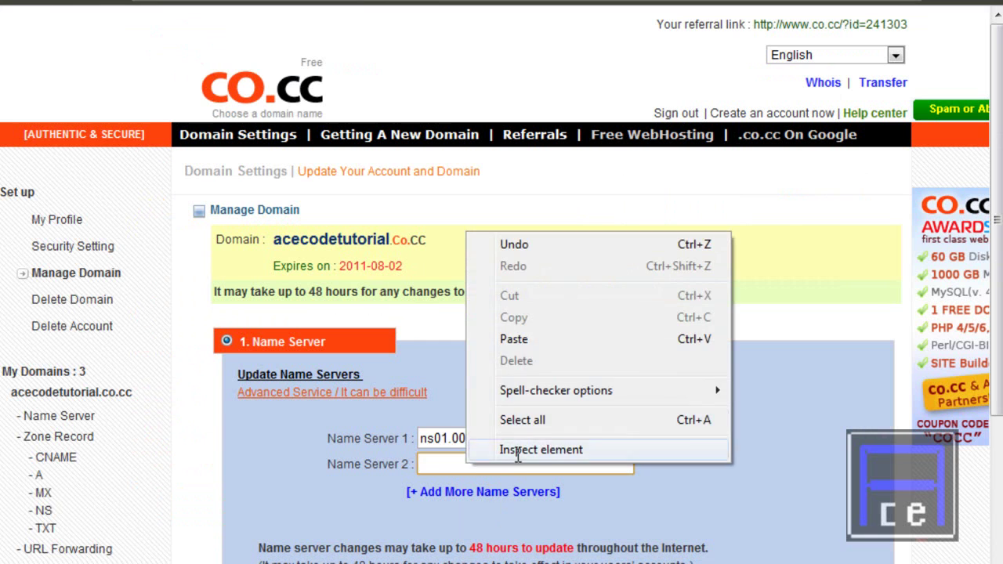
click(516, 340)
click(448, 464)
key(BackSpace)
text(2)
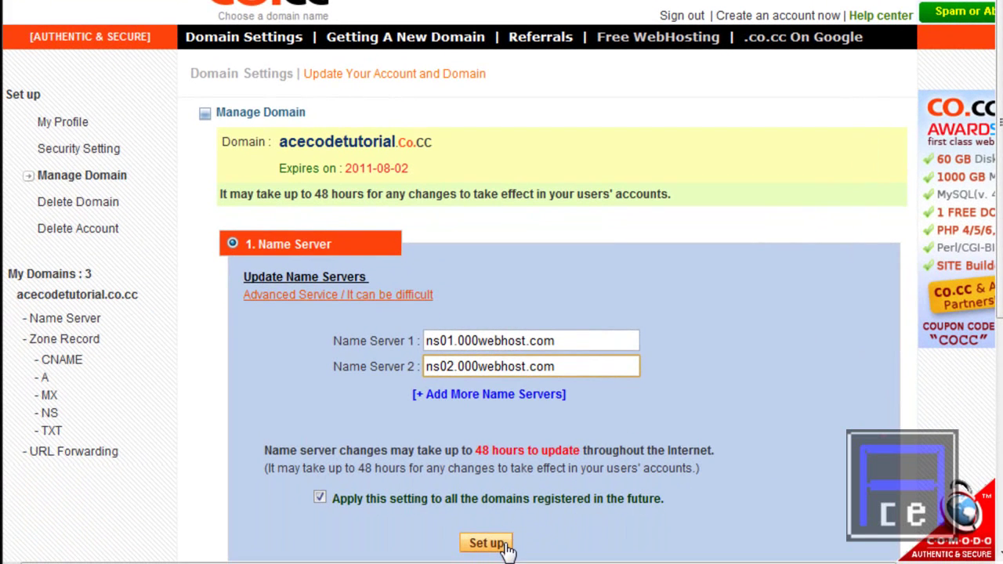
click(506, 549)
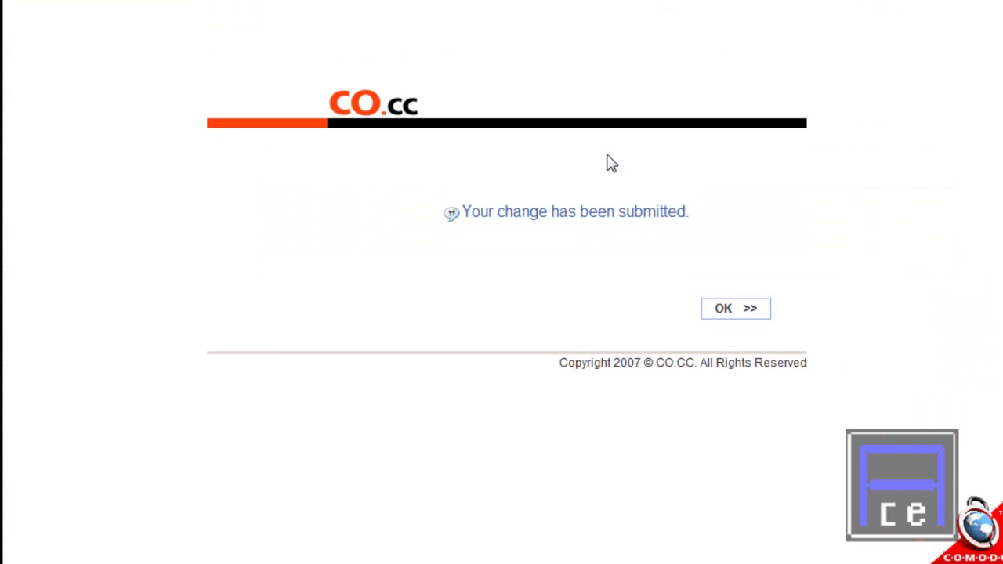
click(723, 310)
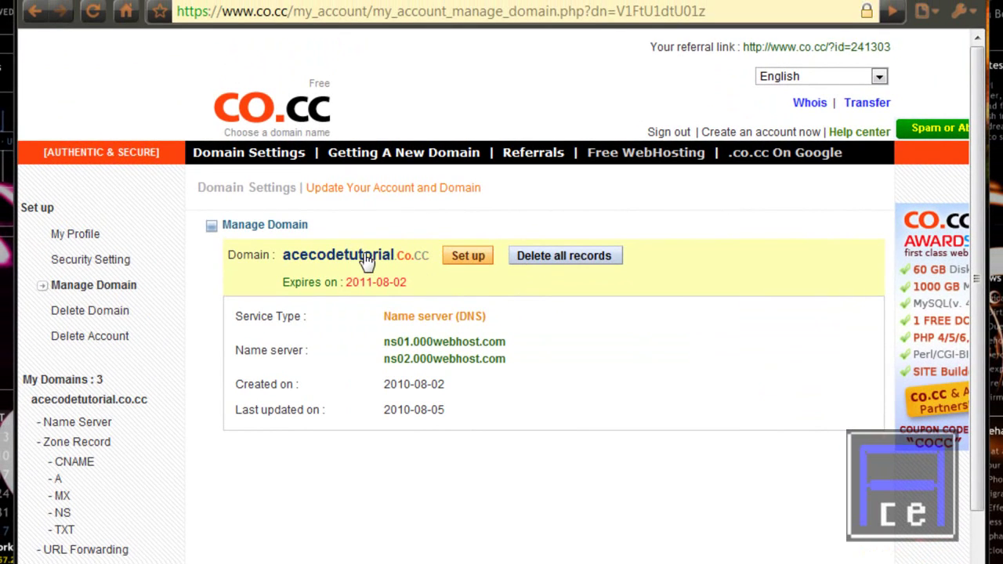
View the live acecodetutorial.co.cc site and review the nameserver notice in its 000webhost CPanel
click(367, 261)
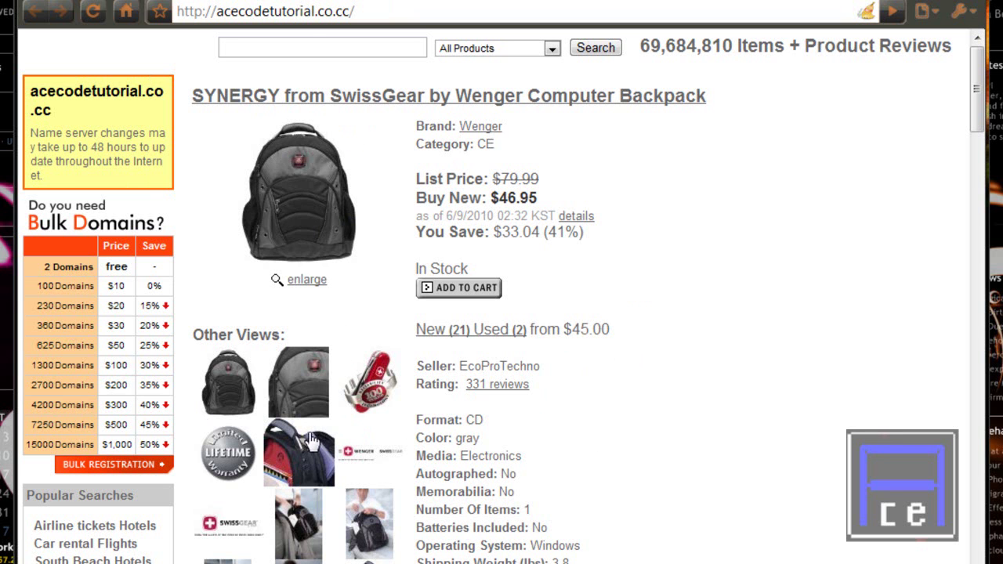
scroll(311, 442, down, 2)
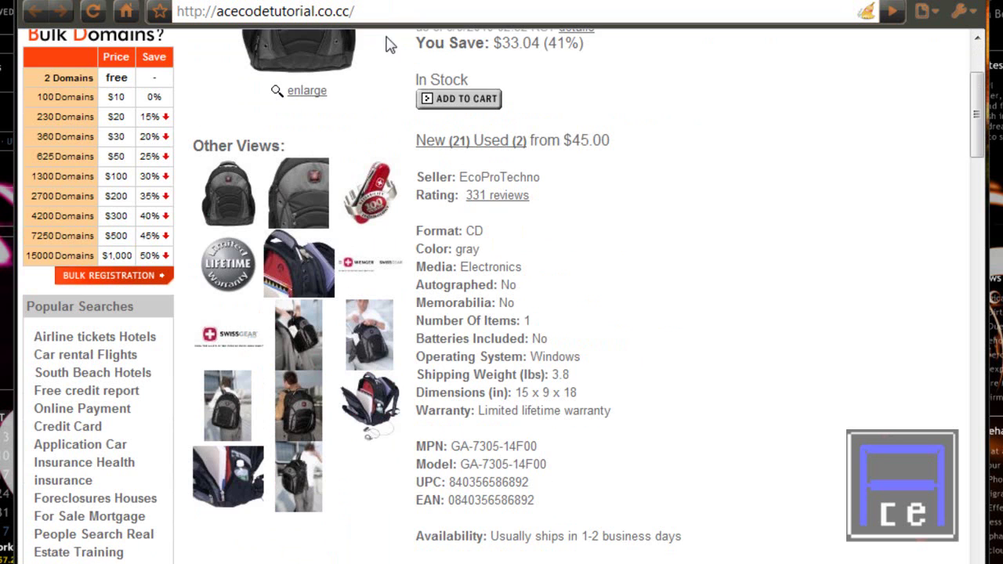
click(389, 4)
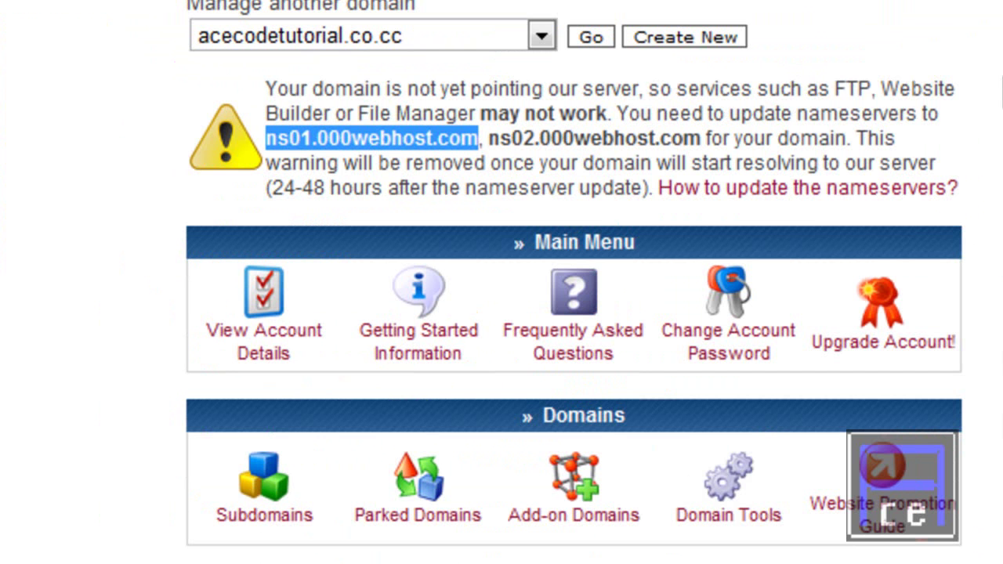
click(761, 132)
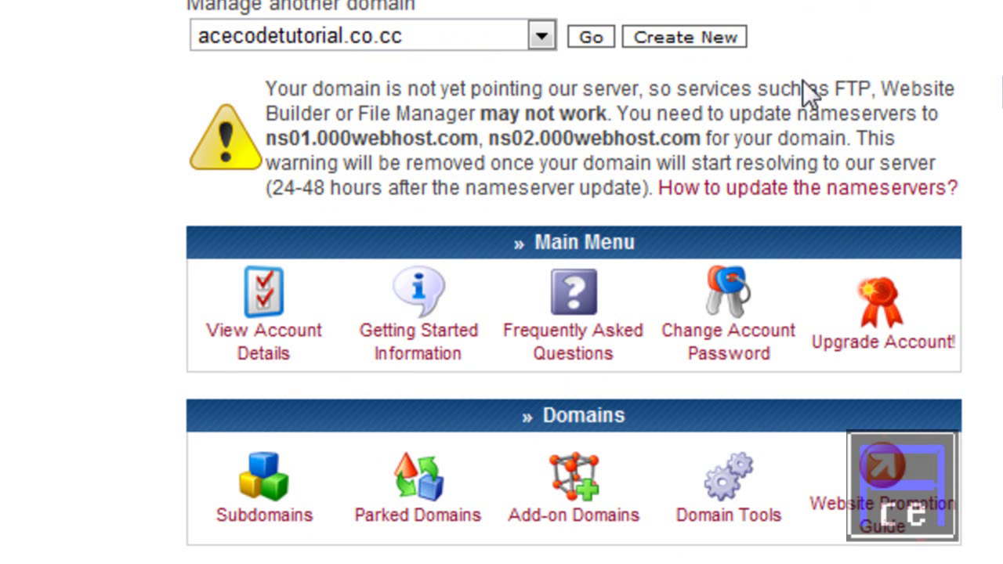
scroll(852, 204, down, 2)
scroll(852, 205, up, 2)
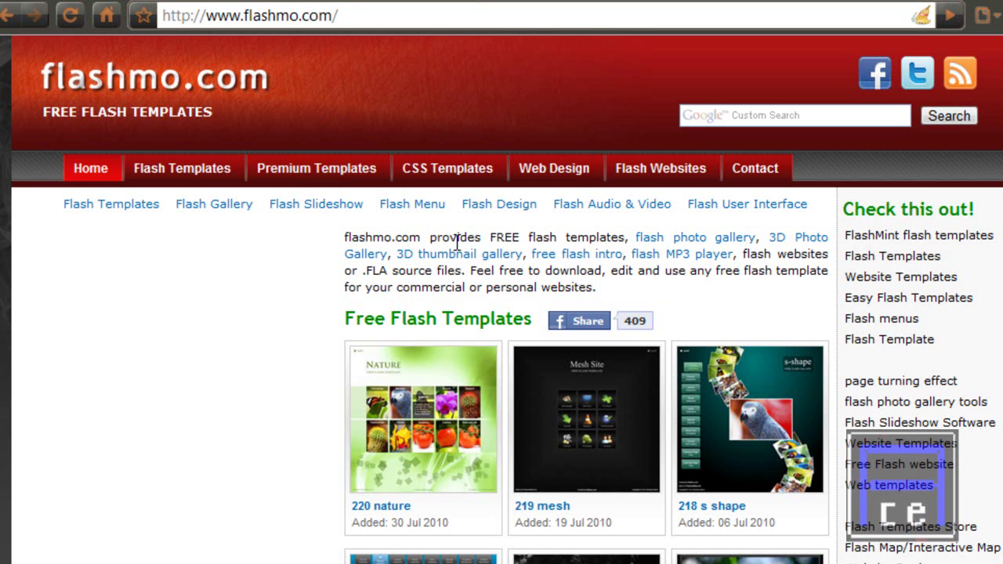
Browse the flashmo.com home page and open its full list of free Flash templates
scroll(457, 240, down, 4)
scroll(457, 241, up, 4)
scroll(457, 241, down, 4)
click(480, 467)
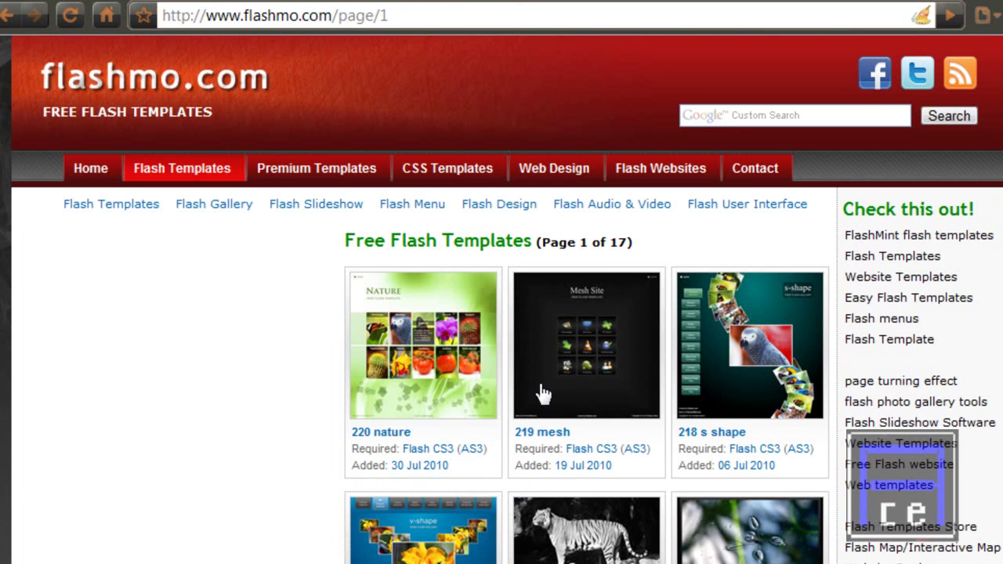
Preview the 219 mesh template, open one of its sections and return to the template list
click(554, 330)
scroll(607, 425, down, 3)
scroll(606, 417, down, 1)
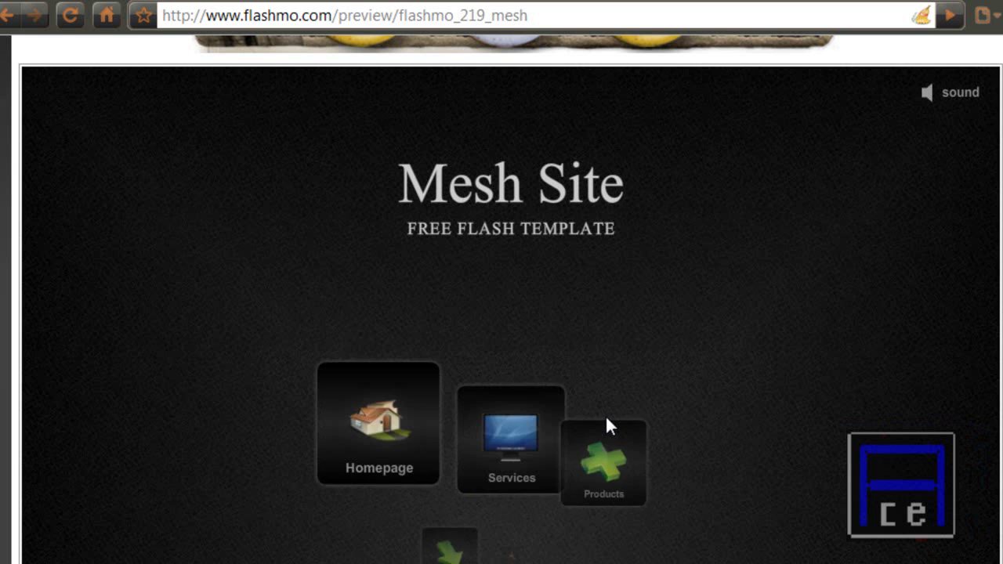
scroll(605, 426, down, 2)
scroll(606, 426, up, 1)
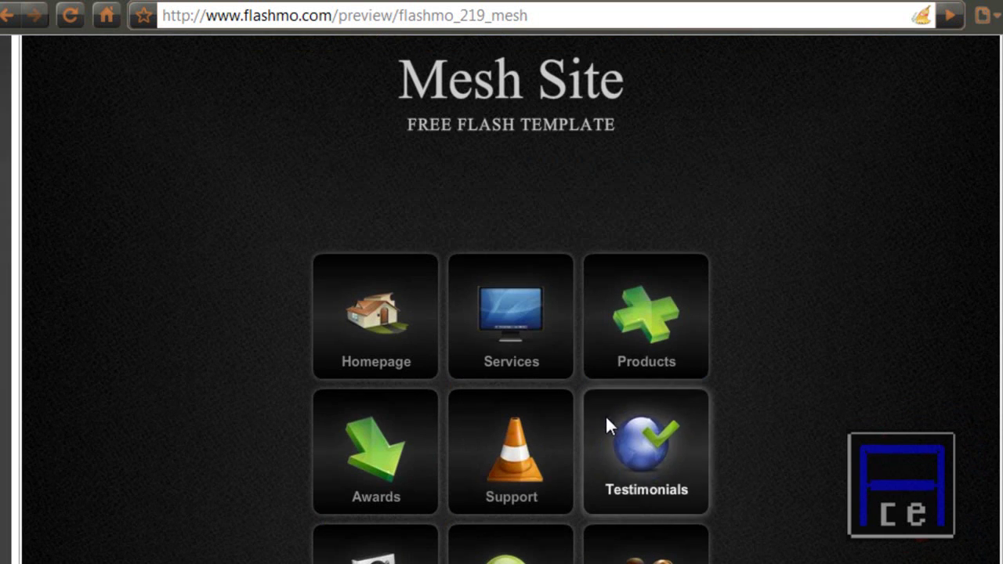
click(522, 377)
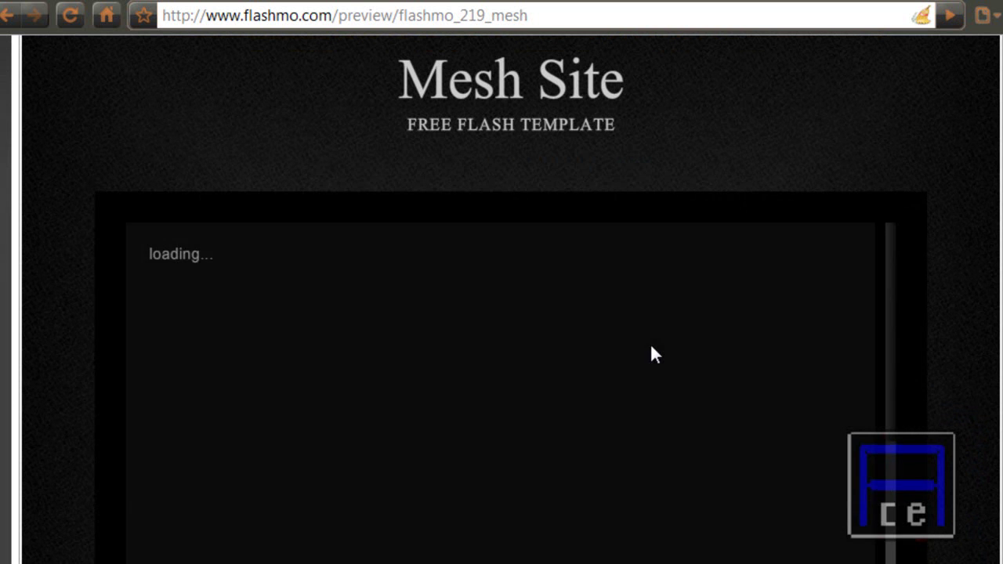
key(alt+Left)
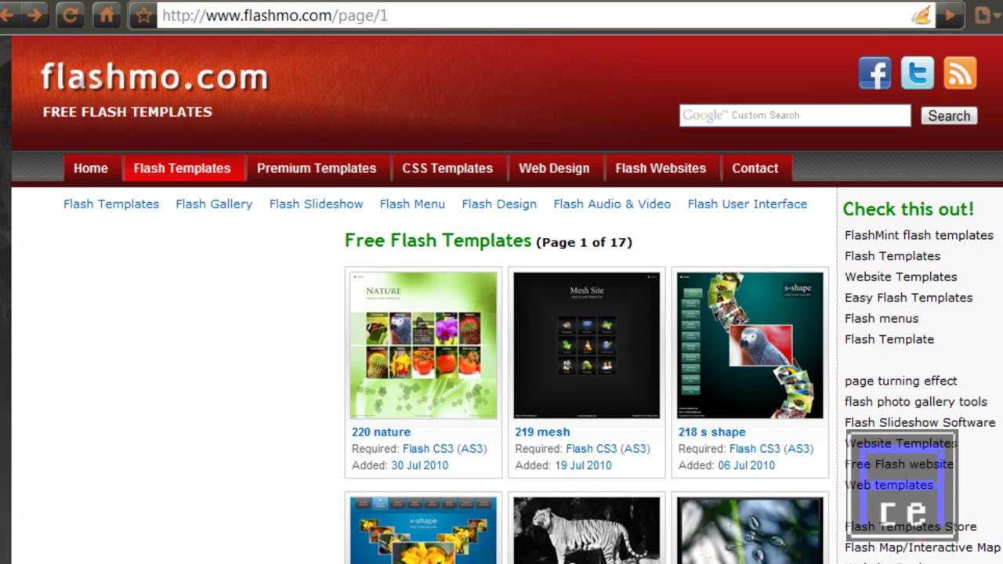
Browse pages 7 and 8 of the free Flash template list
scroll(502, 300, down, 5)
scroll(501, 300, down, 4)
scroll(501, 299, down, 3)
click(645, 554)
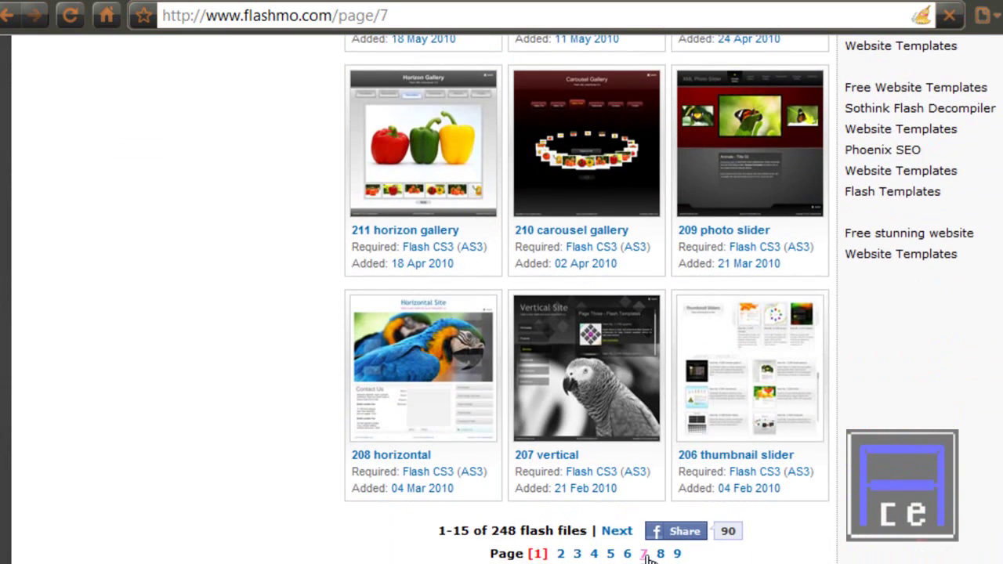
scroll(650, 556, down, 8)
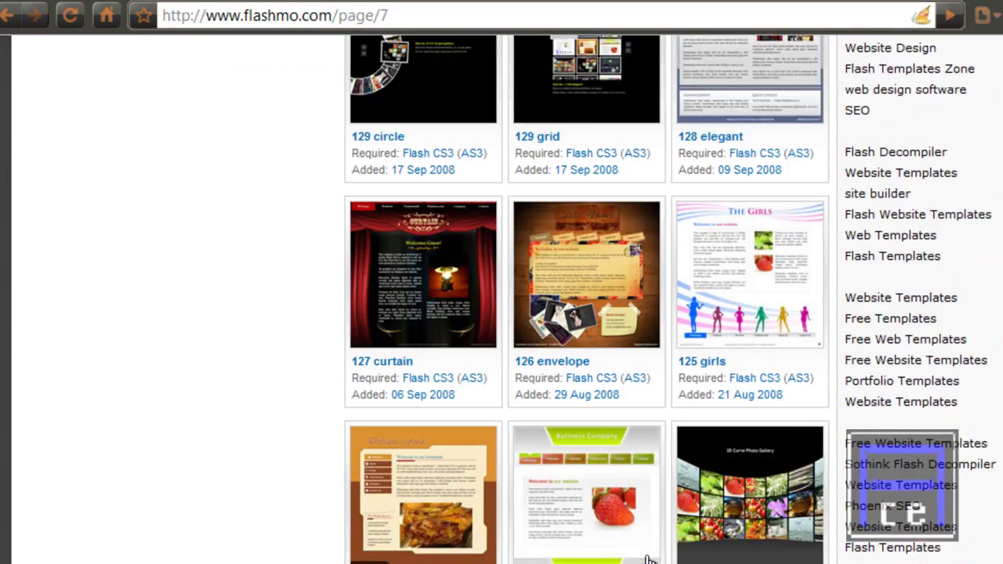
scroll(649, 559, down, 4)
click(650, 560)
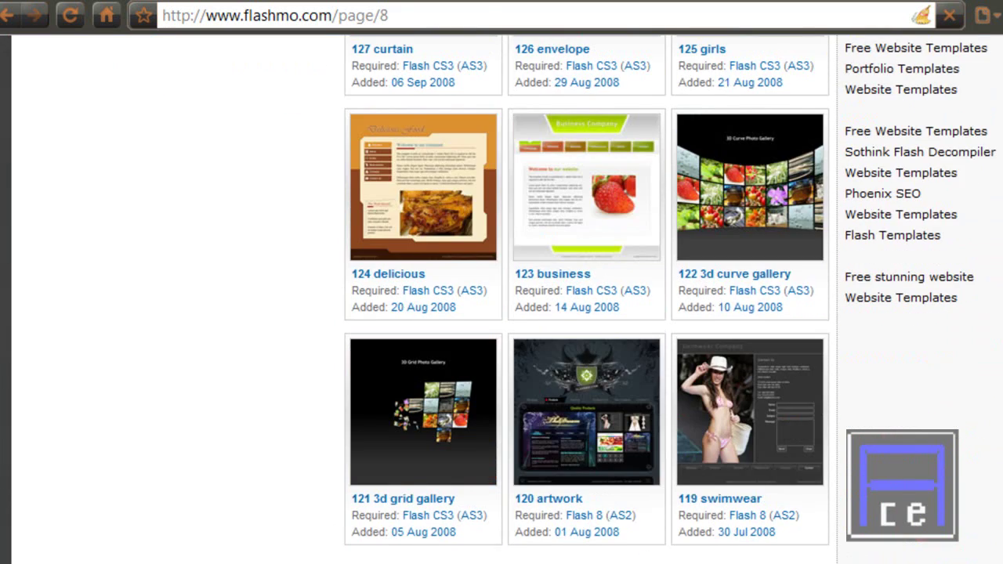
scroll(642, 523, down, 11)
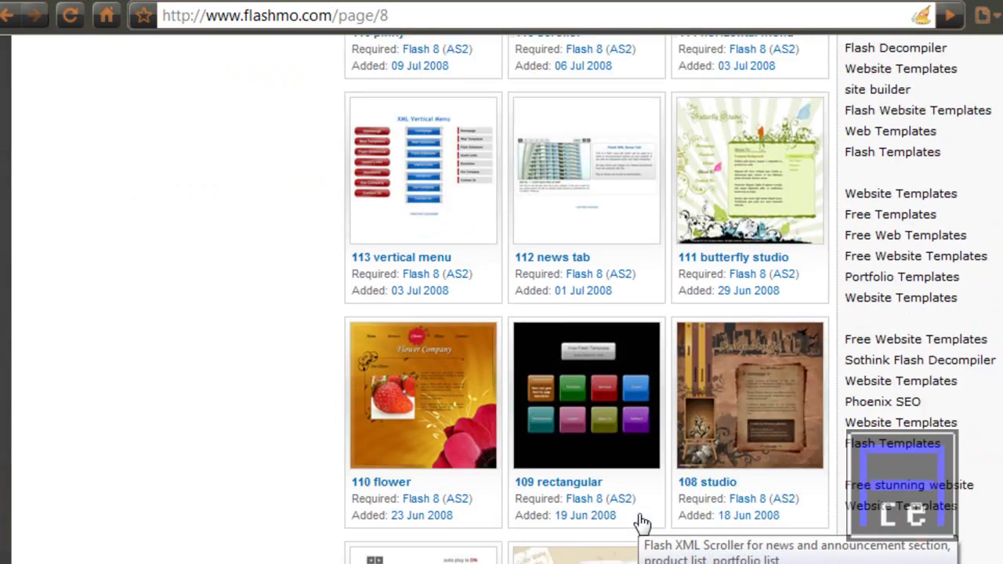
Open page 6 of the template list and preview the 146 dark night template, including its Quality Products section
click(617, 473)
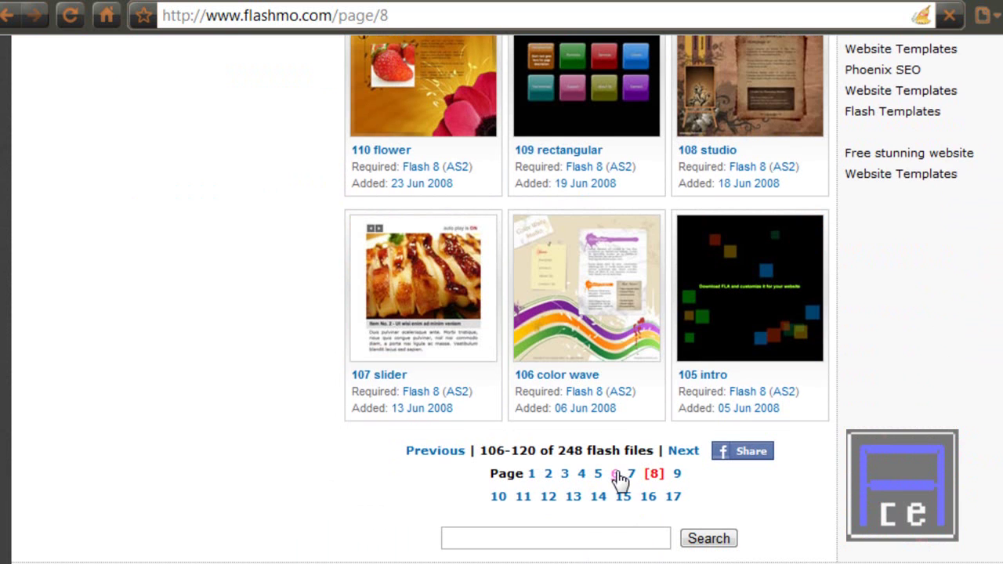
click(407, 321)
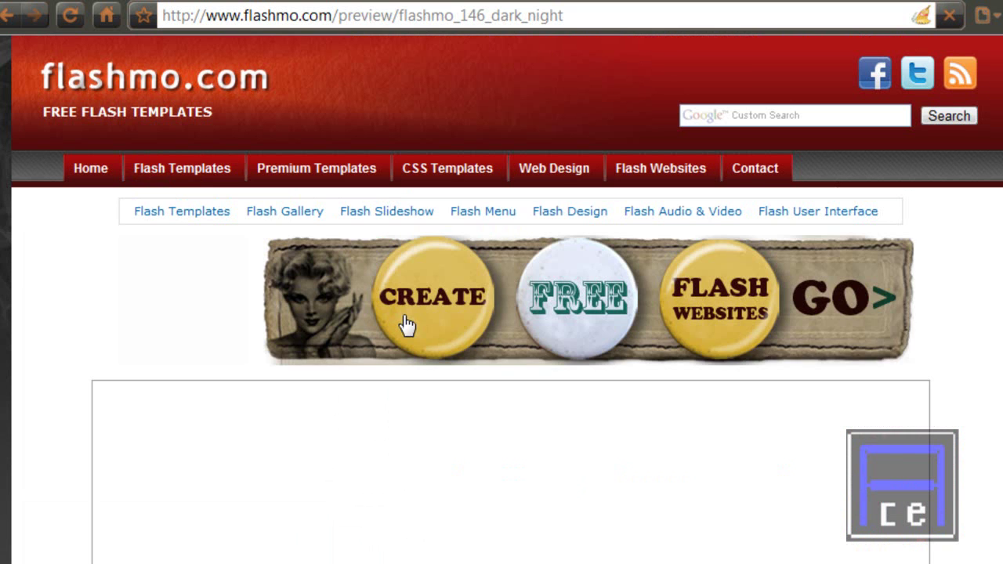
scroll(450, 347, down, 4)
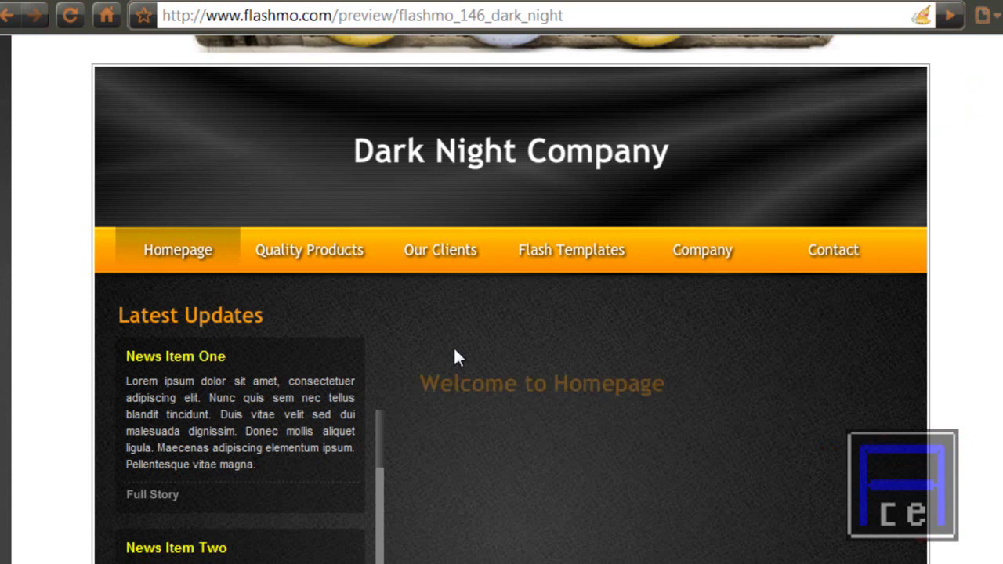
scroll(455, 353, down, 1)
click(299, 149)
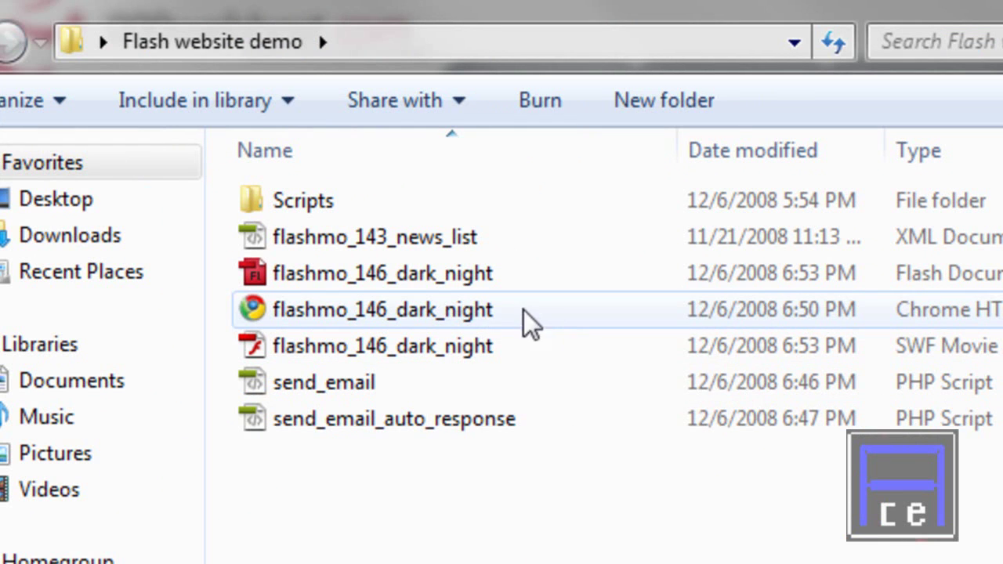
Rename the flashmo_146_dark_night HTML file in the Flash website demo folder to index
right_click(305, 312)
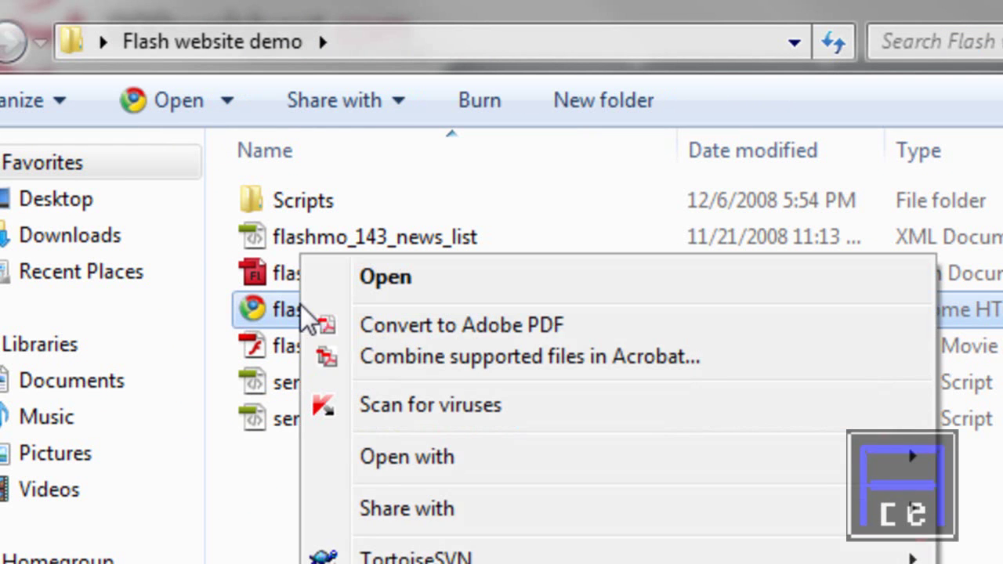
text(mo_146_dark_night)
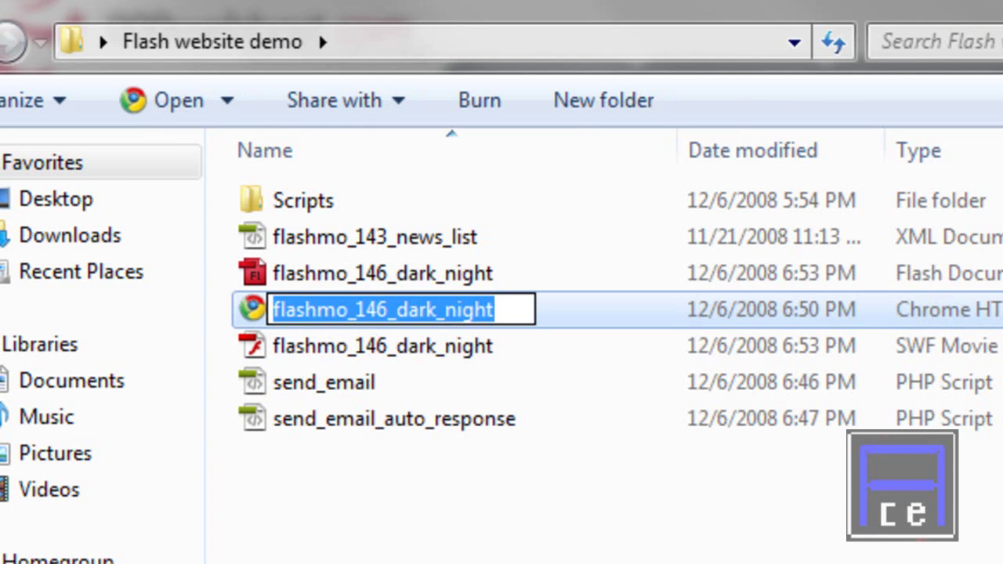
text(inde)
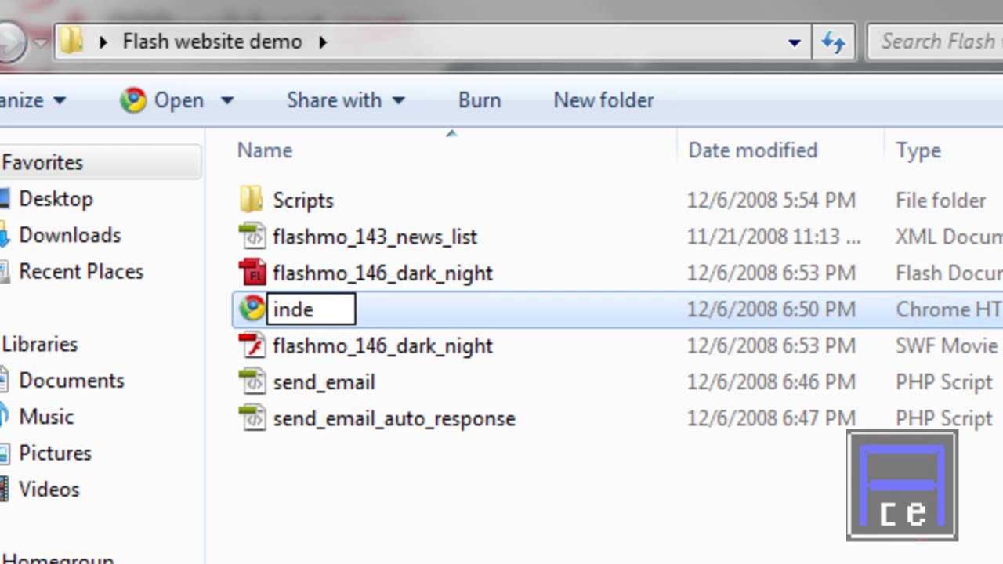
text(x)
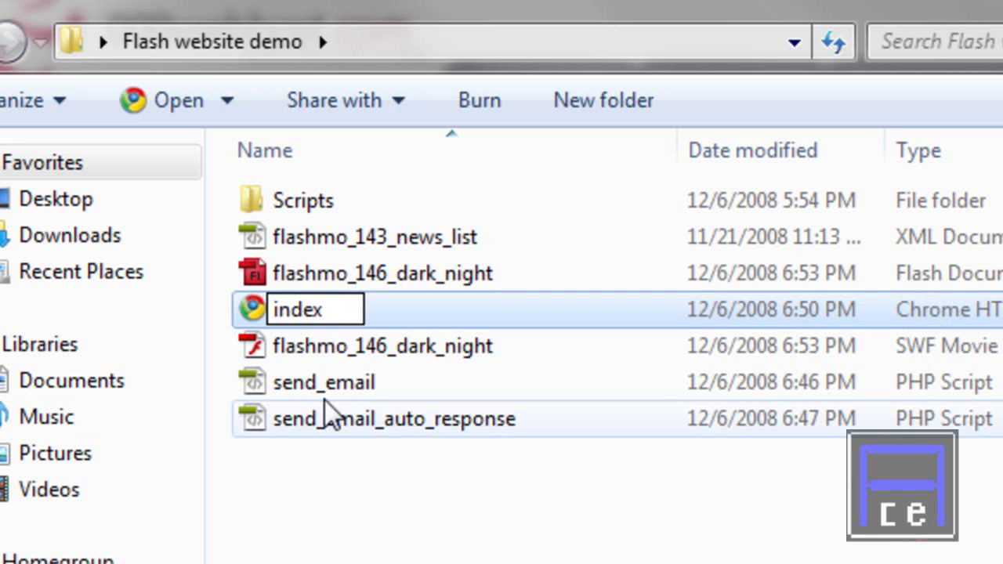
click(444, 533)
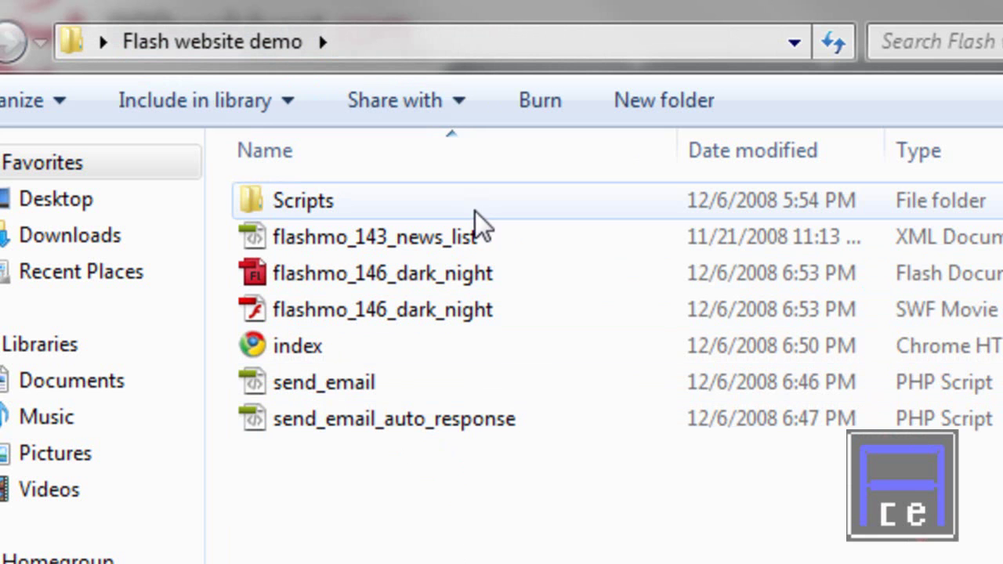
Switch to the 000webhost CPanel for acecodetutorial.co.cc and look through it for the Files section
mouse_move(493, 202)
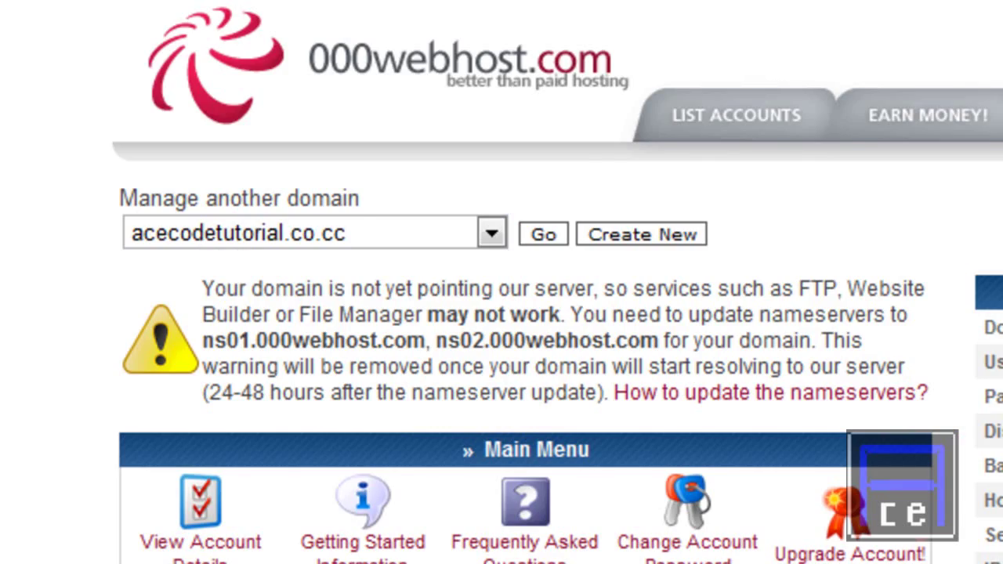
scroll(525, 313, down, 10)
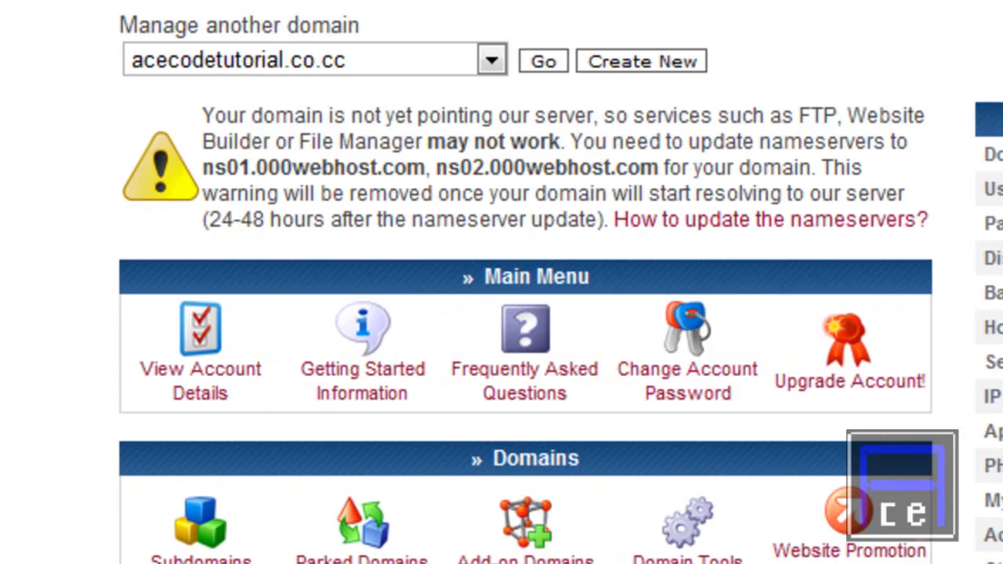
scroll(237, 479, down, 7)
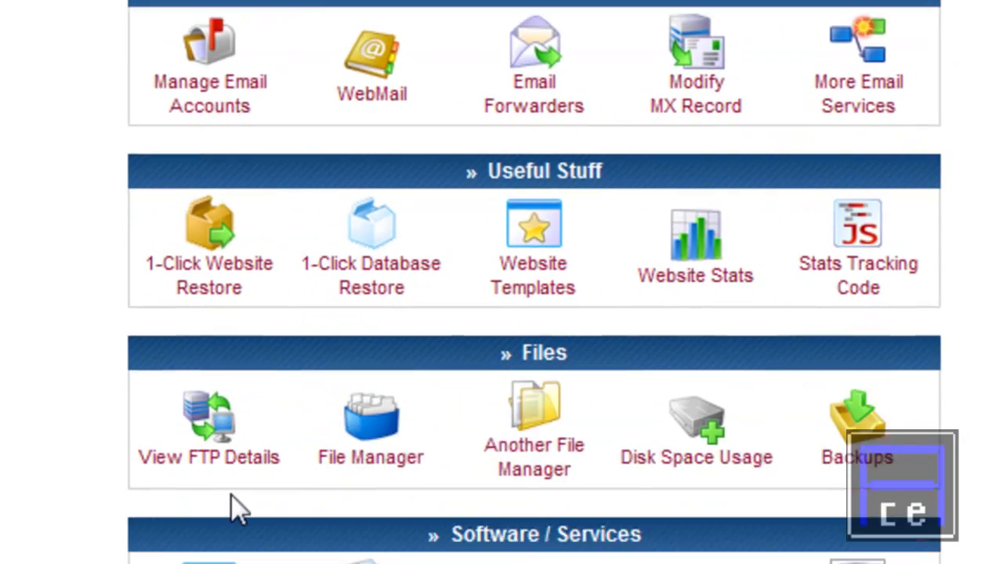
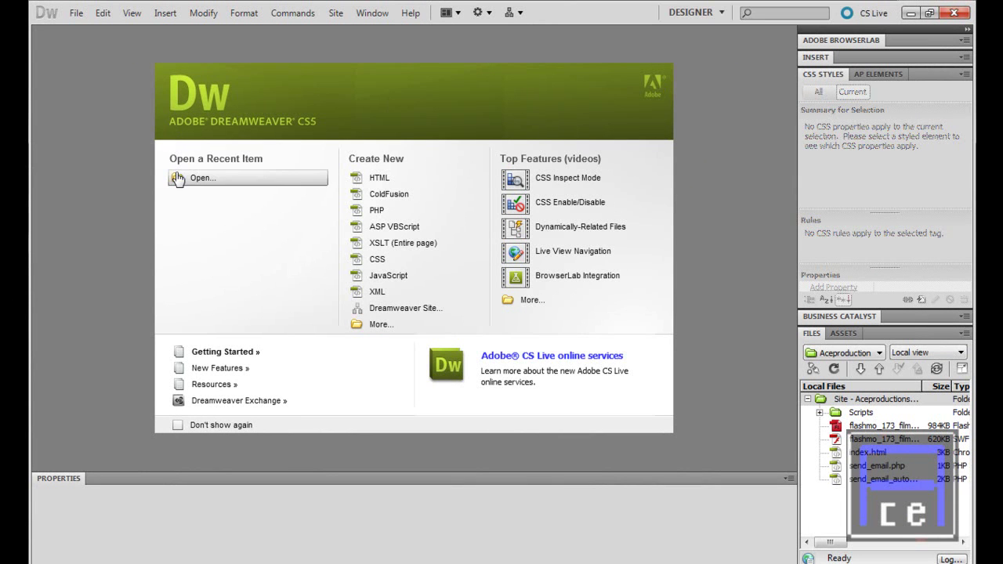
Create and save a new Dreamweaver site named acecodetutorial, keeping the default local site folder
click(334, 13)
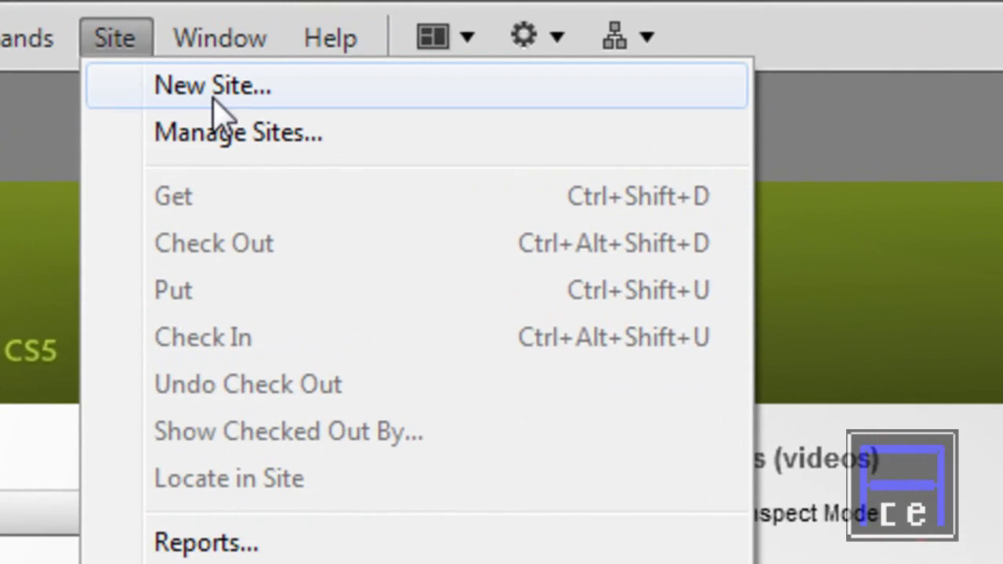
click(212, 100)
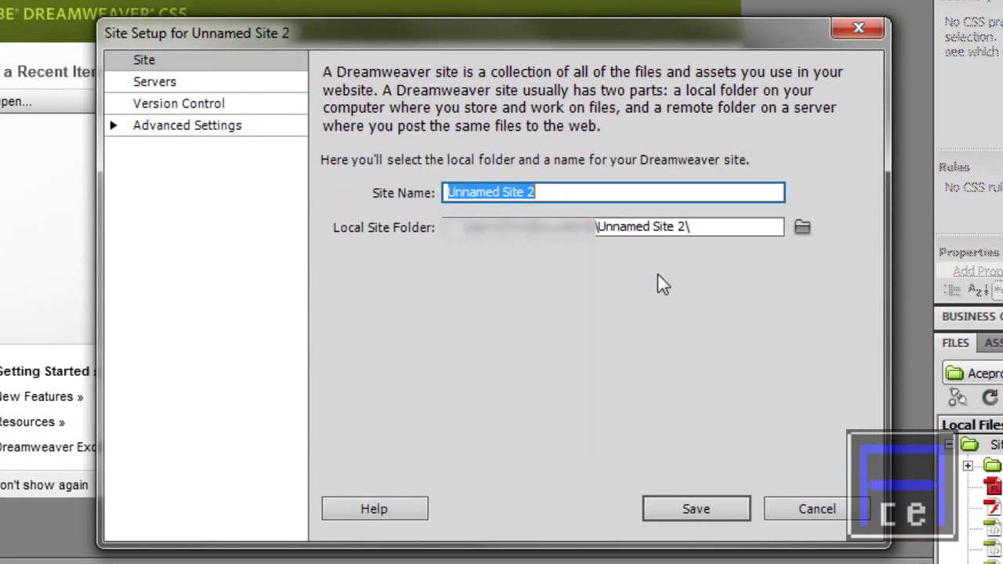
text(acecodetutorial)
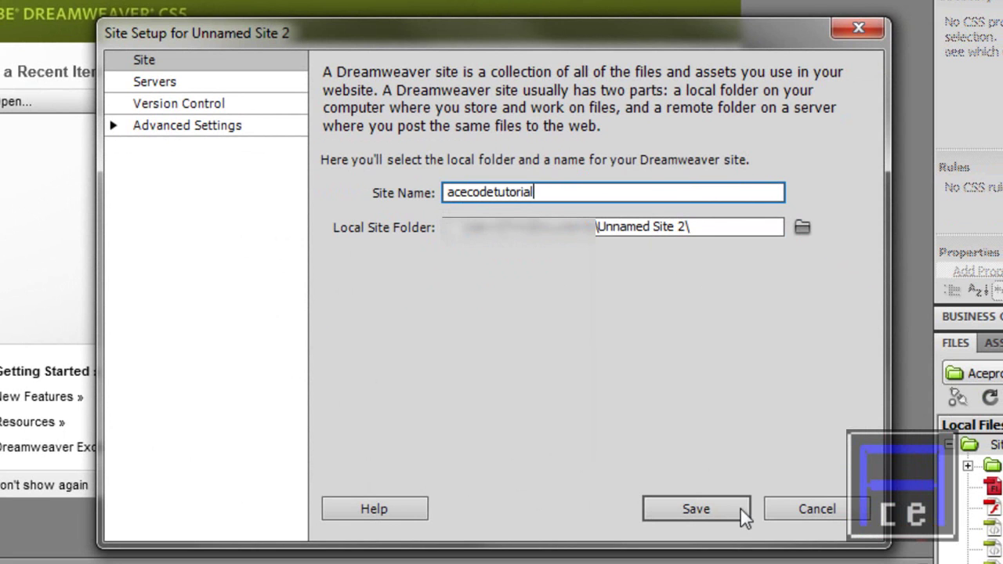
click(683, 505)
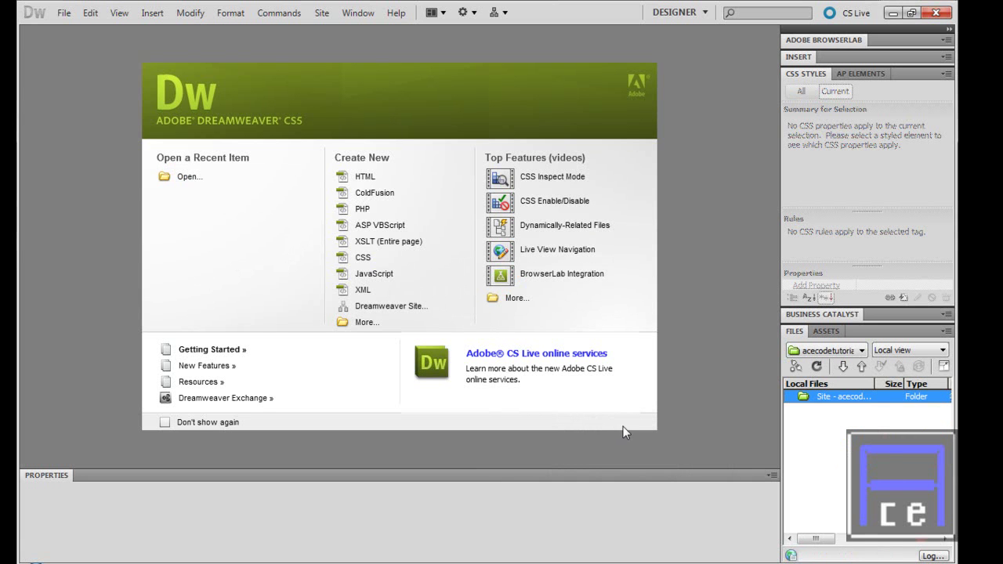
Open the setup of the acecodetutorial site for editing from the site manager and show its server settings
click(914, 352)
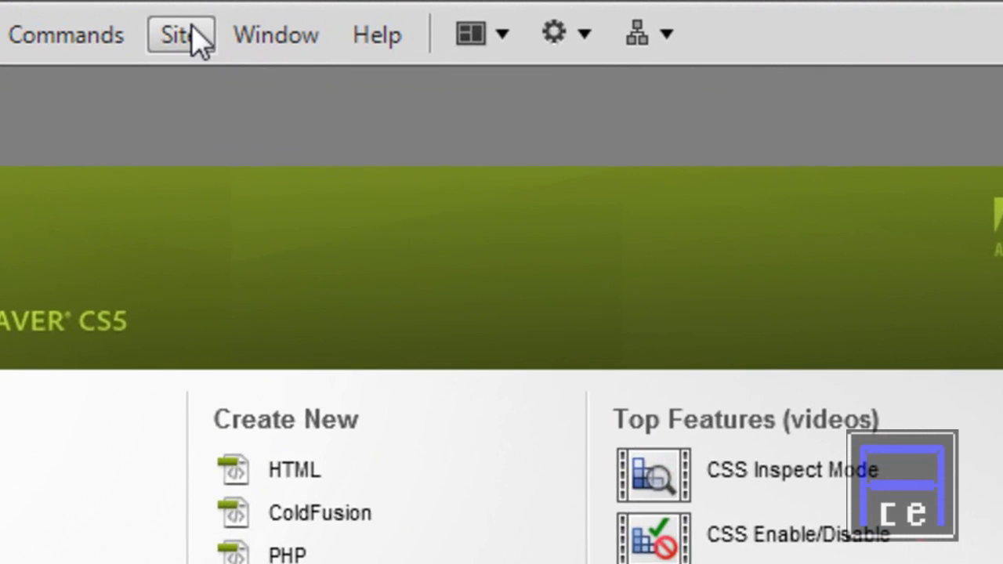
click(322, 12)
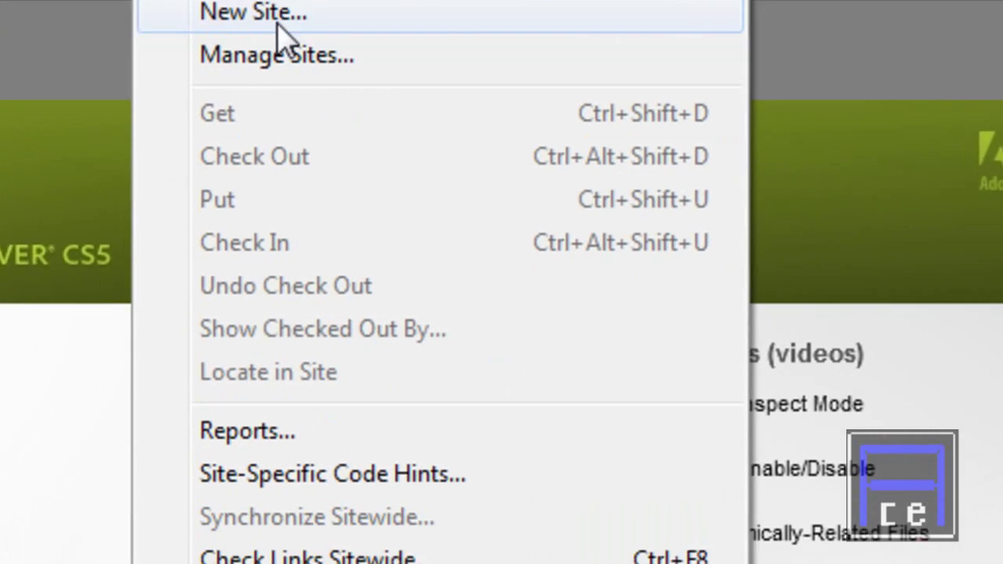
click(290, 81)
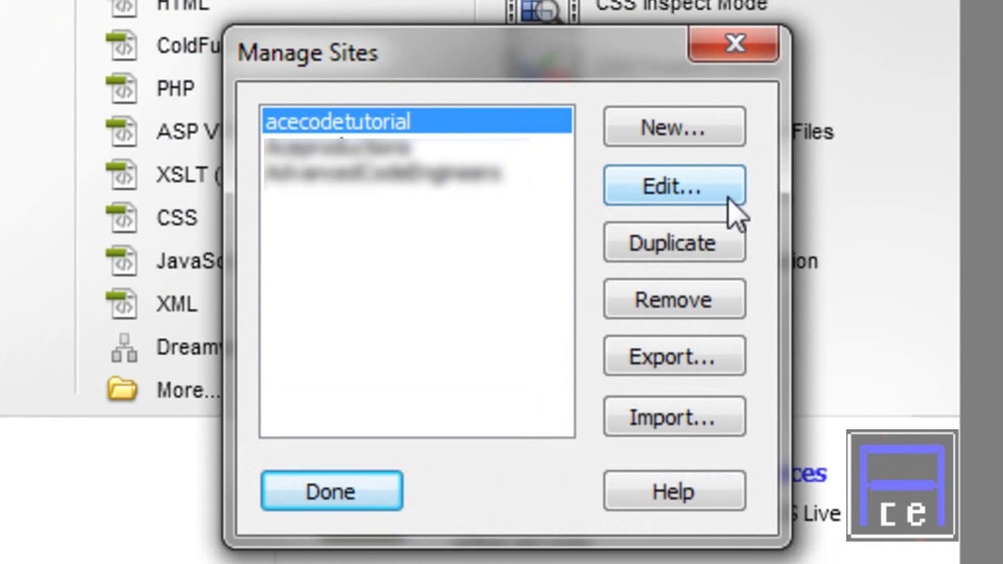
click(710, 187)
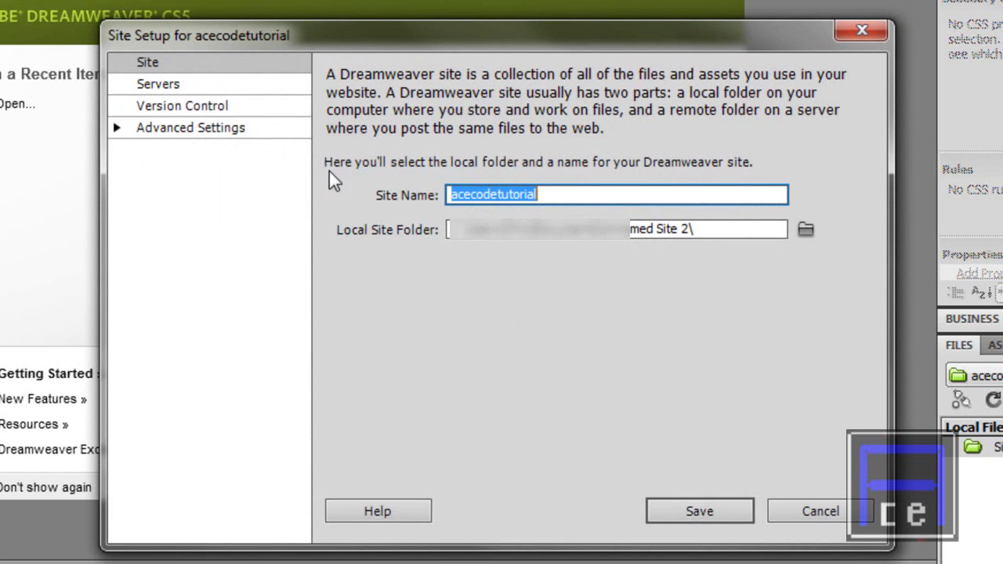
click(177, 86)
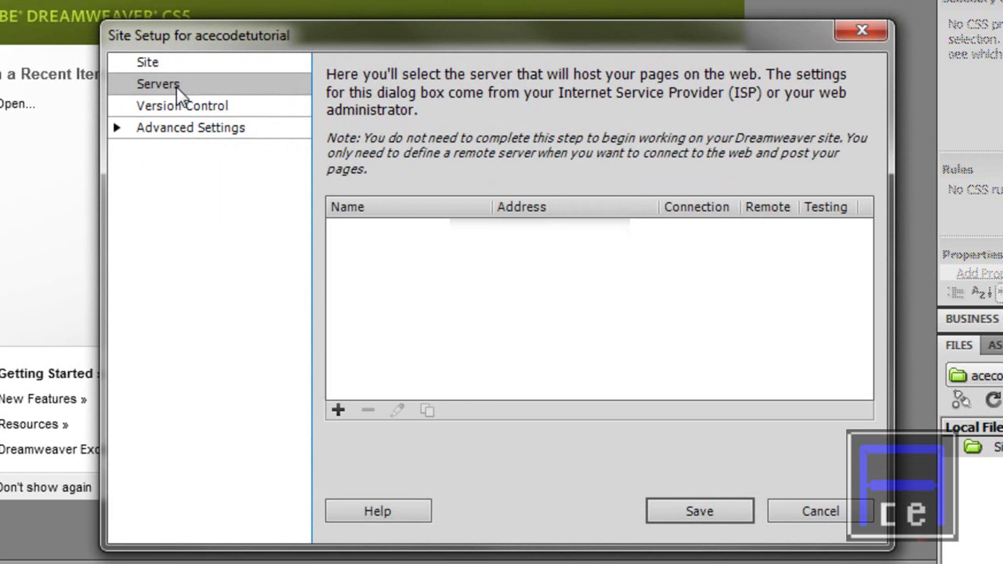
Check the site's Version Control and Advanced Settings pages and return to the server settings
click(177, 107)
click(170, 128)
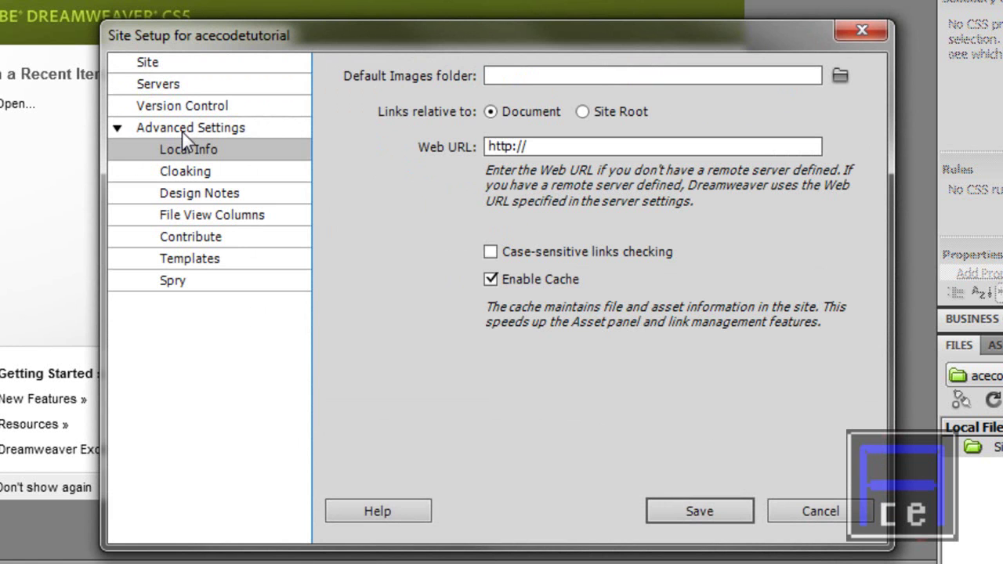
click(178, 80)
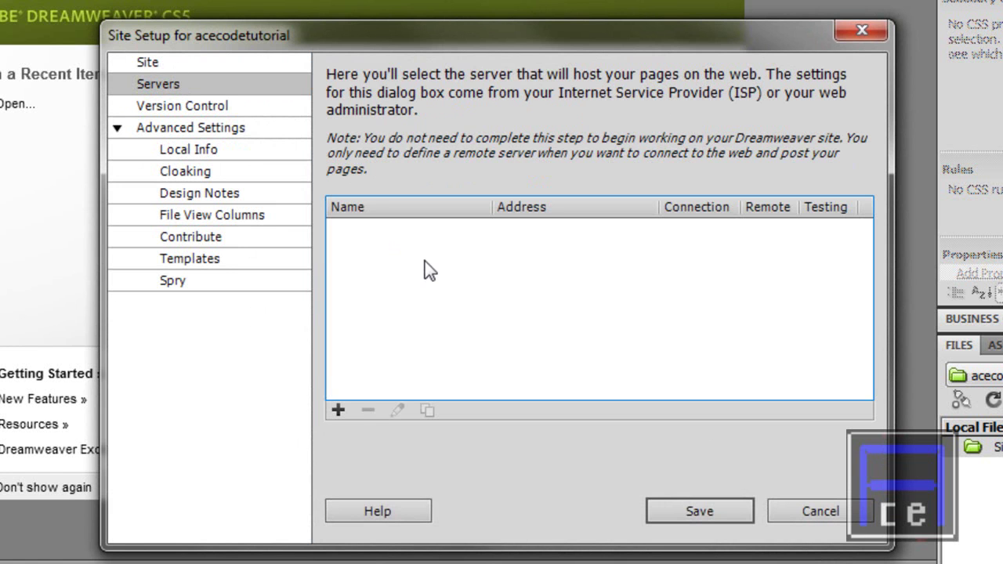
Add a new server to the site and name it acecodetutorial
click(338, 411)
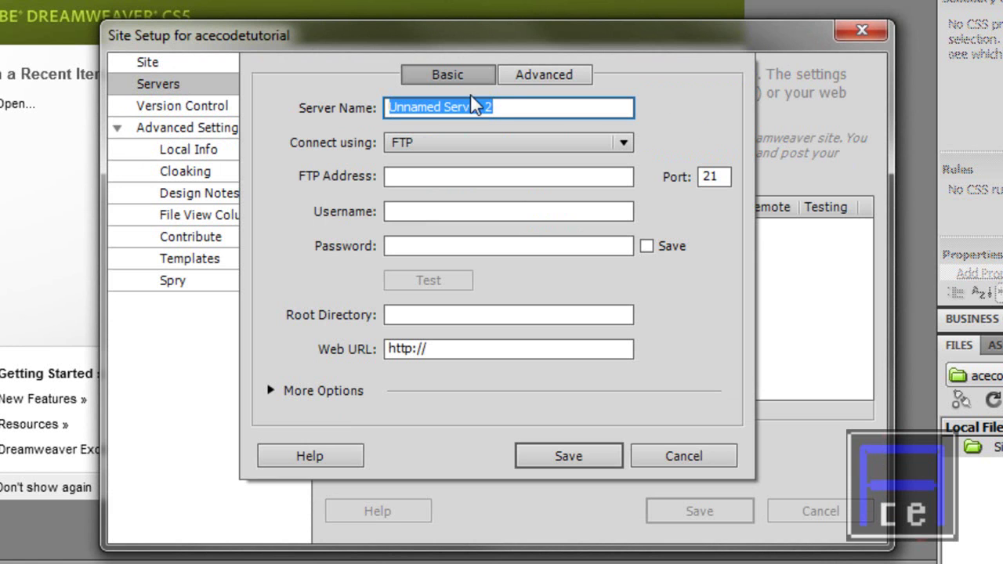
text(ace)
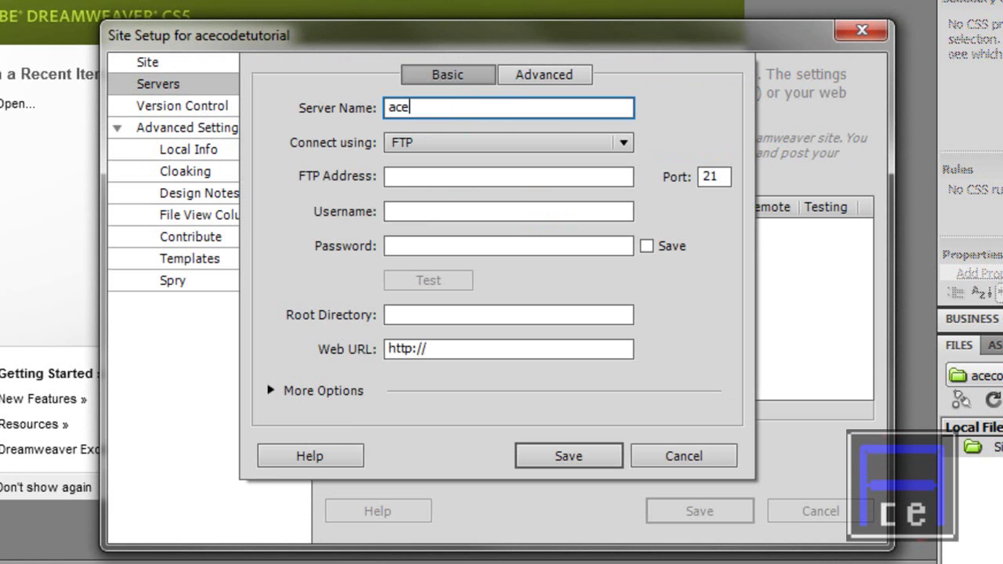
text(codetutorial)
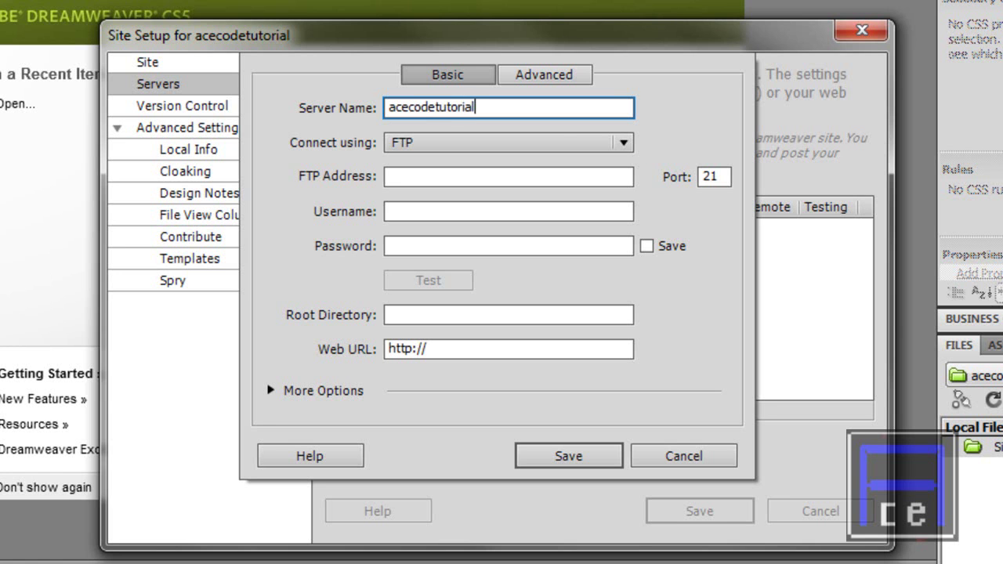
click(566, 176)
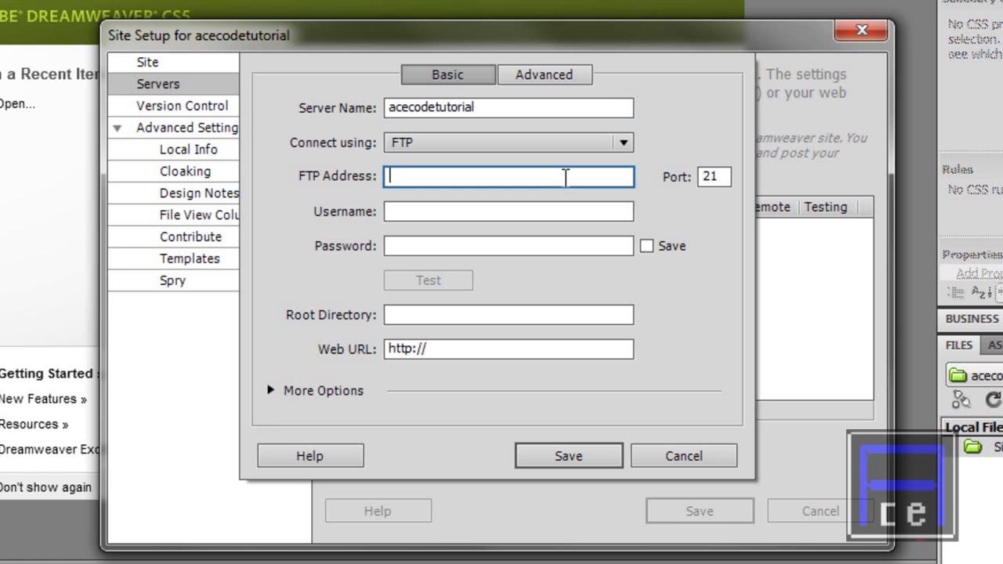
right_click(566, 176)
click(618, 275)
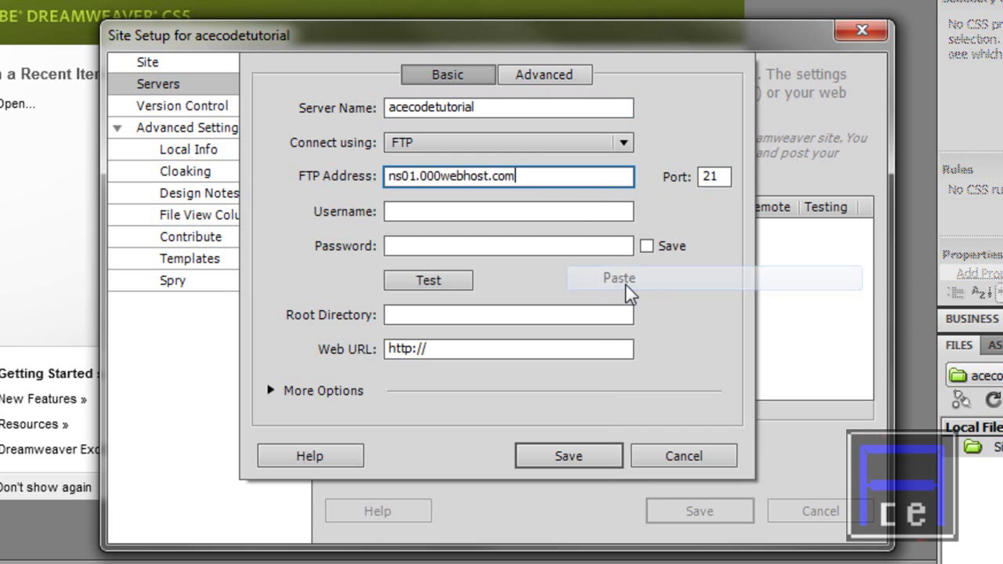
drag(527, 176, 396, 177)
key(BackSpace)
key(BackSpace)
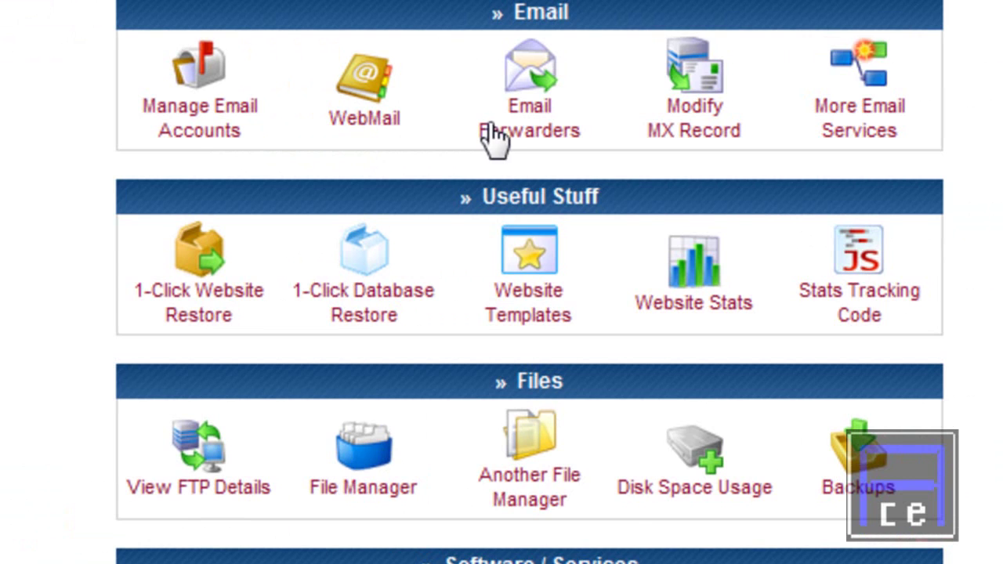
Return to the 000webhost CPanel and locate the FTP details option in its Files section
scroll(494, 137, up, 10)
scroll(494, 137, down, 3)
scroll(823, 502, down, 10)
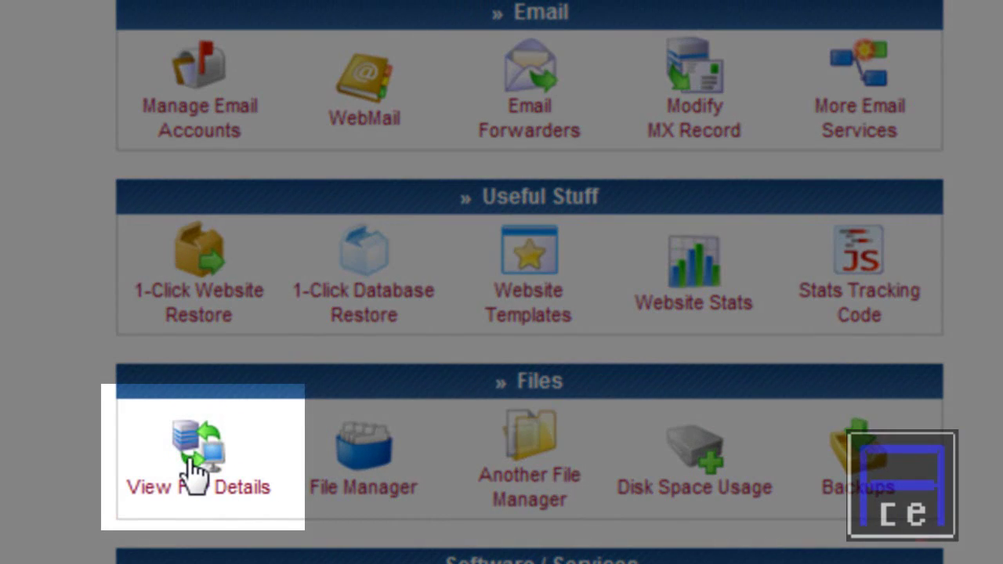
View the 000webhost FTP details and copy the host name acecodetutorial.co.cc into the FTP address of the new Dreamweaver server
click(193, 474)
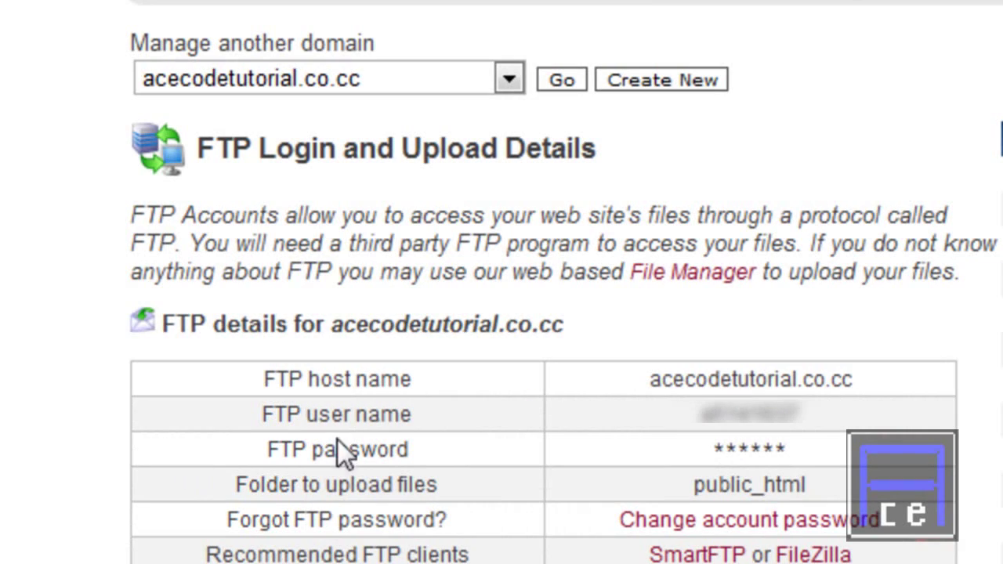
drag(650, 380, 870, 397)
right_click(837, 385)
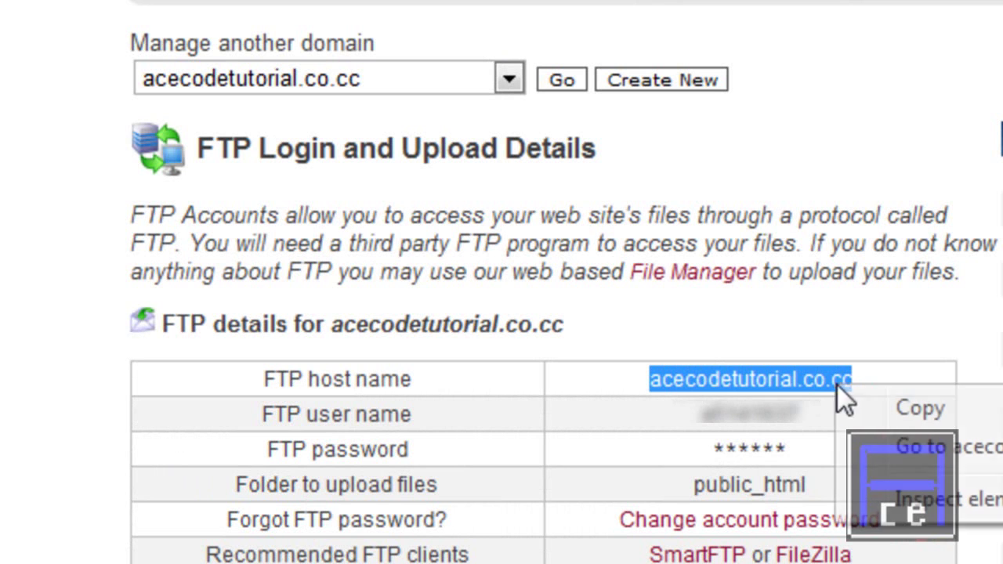
click(934, 406)
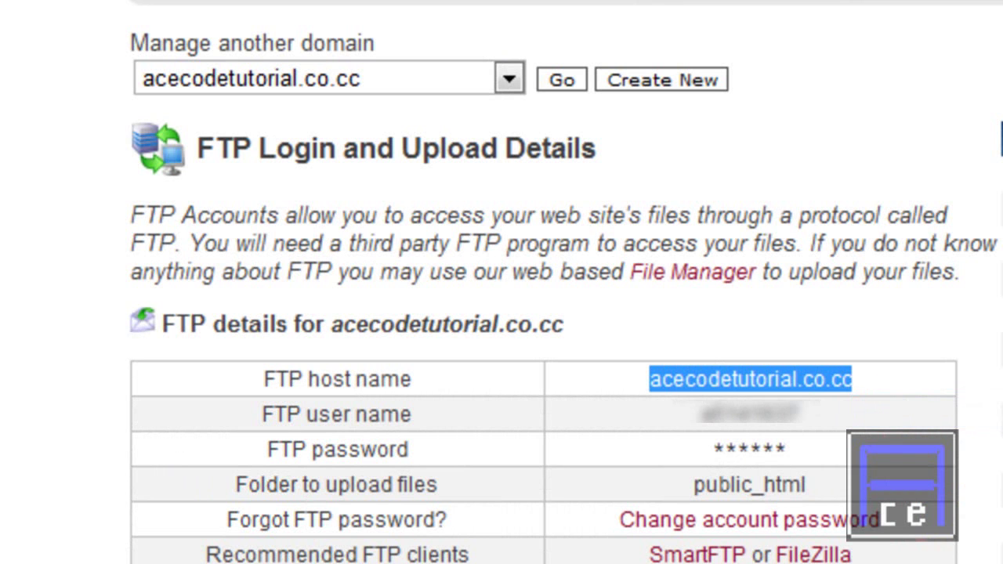
key(alt+Tab)
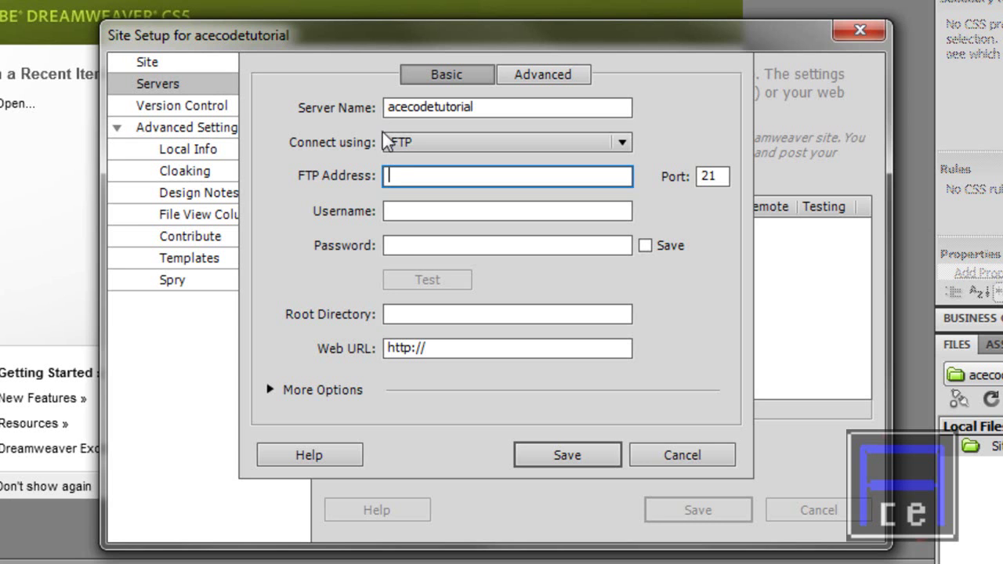
right_click(402, 177)
click(471, 288)
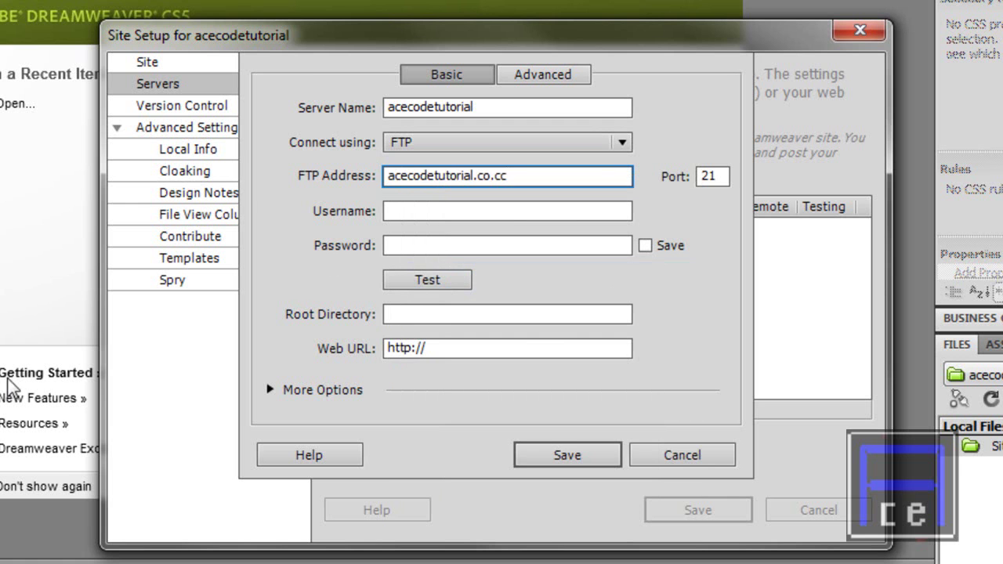
Copy the FTP user name from the 000webhost FTP details into the username of the Dreamweaver server
key(alt+Tab)
drag(829, 279, 709, 279)
right_click(730, 292)
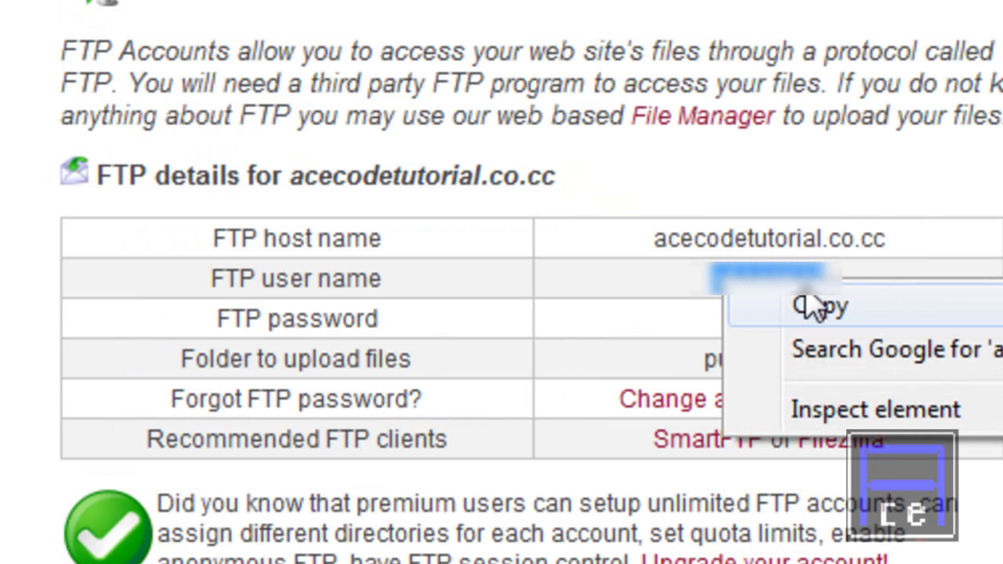
click(747, 306)
key(alt+Tab)
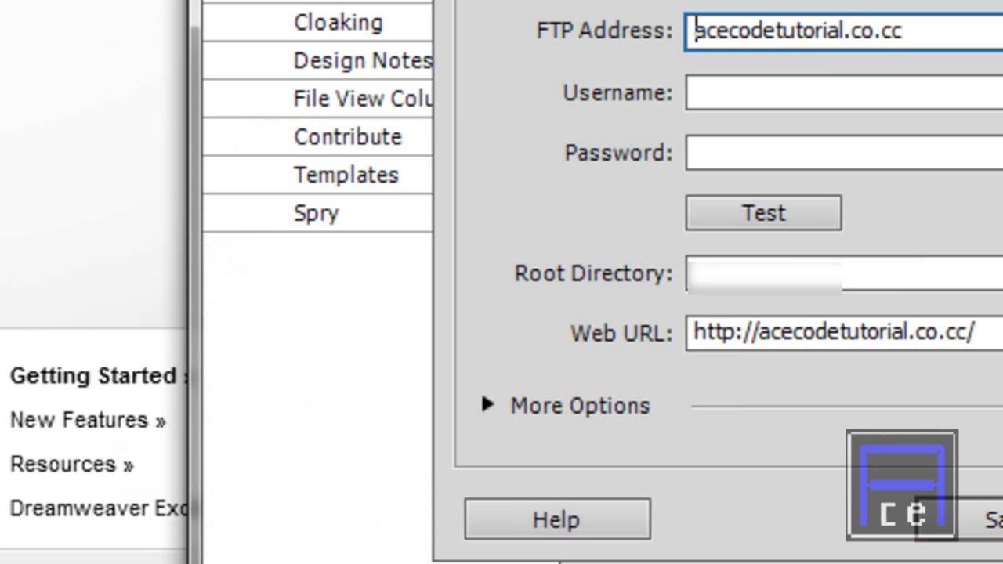
click(403, 218)
right_click(402, 218)
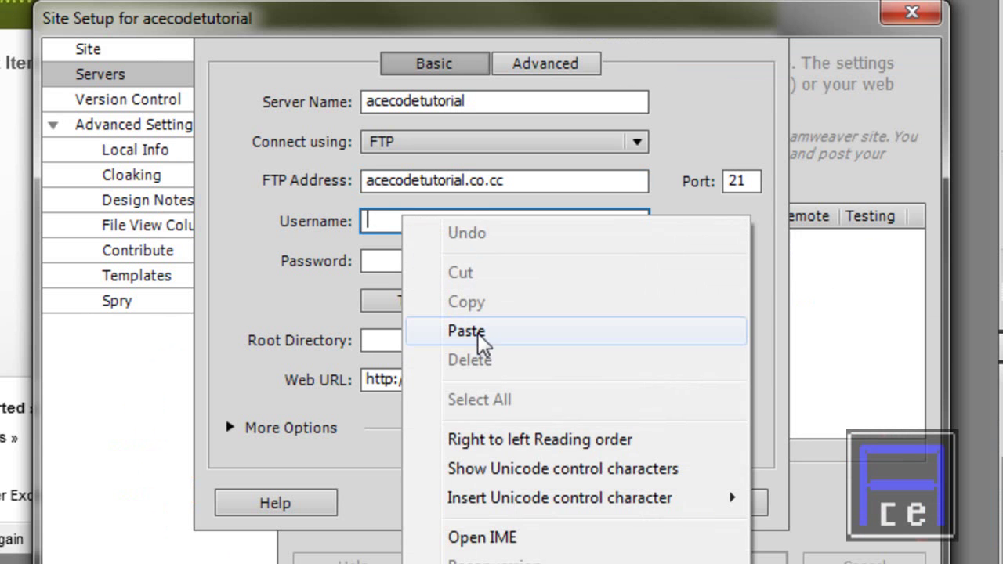
click(479, 334)
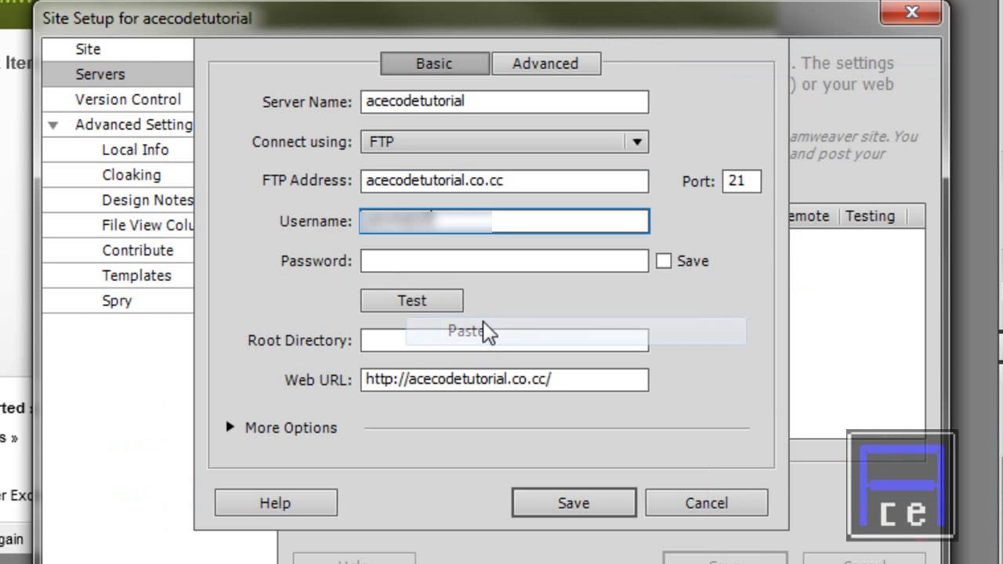
Enter the FTP account password for the server and test the connection
click(444, 259)
text(•••••)
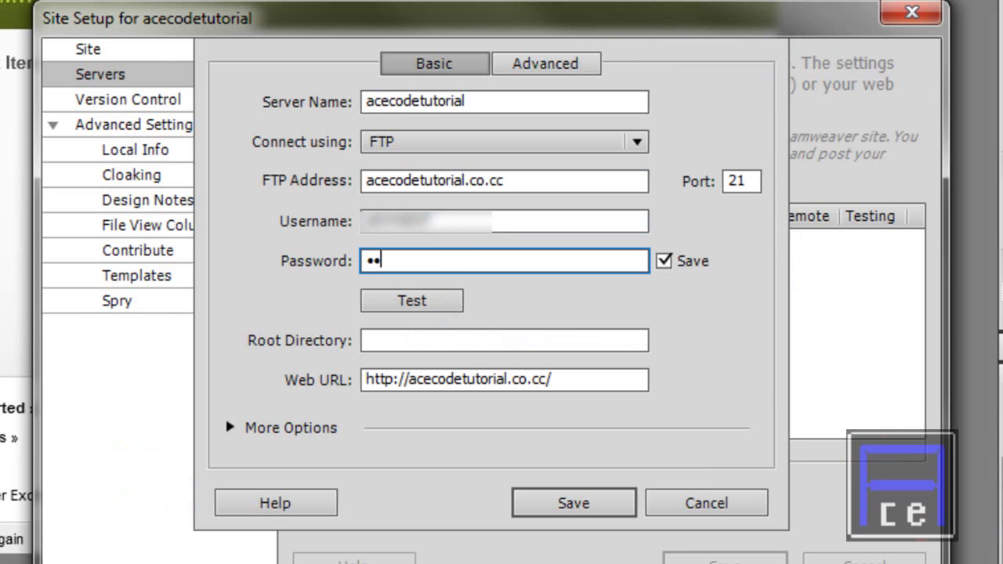
text(••••••)
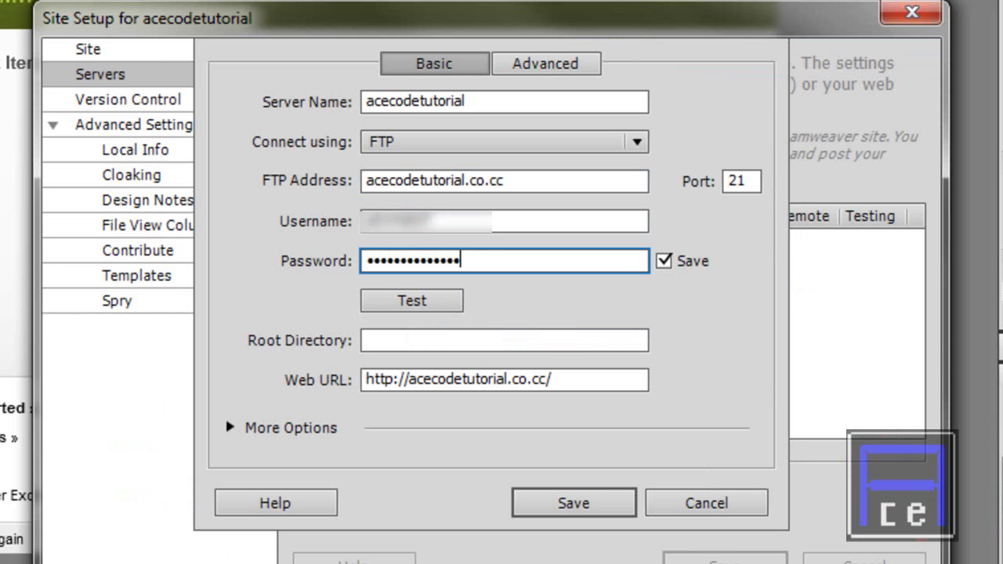
click(445, 306)
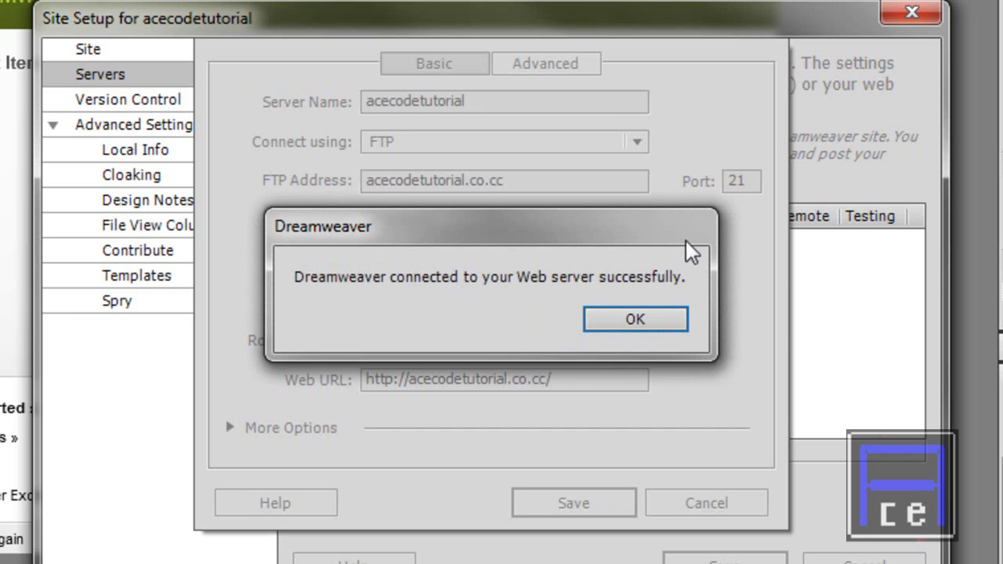
click(614, 323)
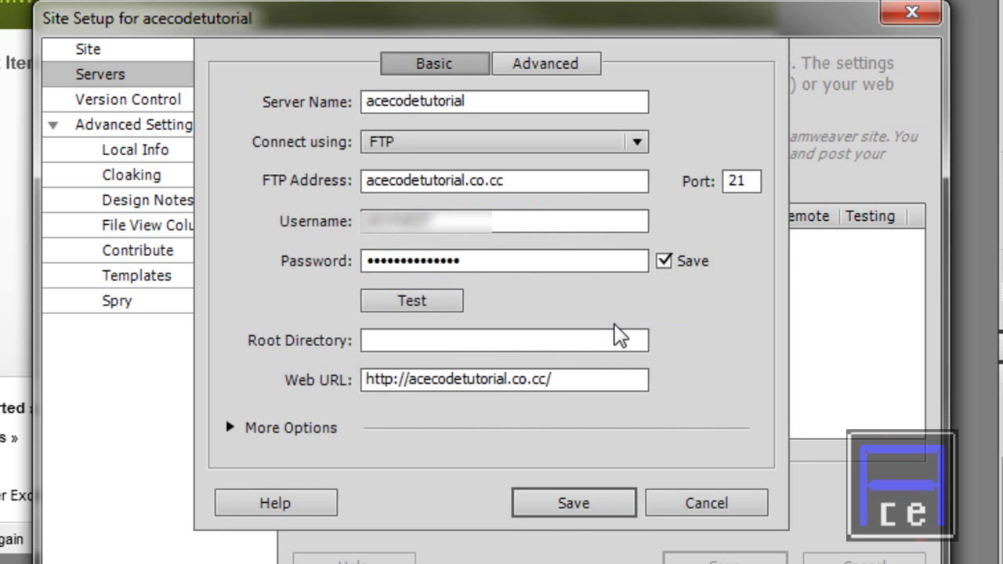
Set the server's root directory to public_html, test the connection again, and save the server
click(580, 340)
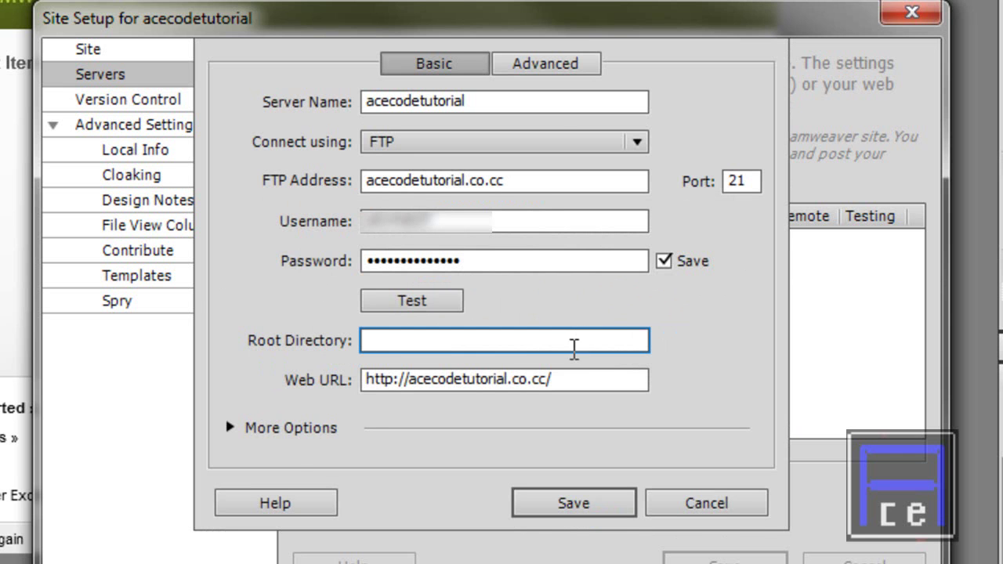
key(alt+Tab)
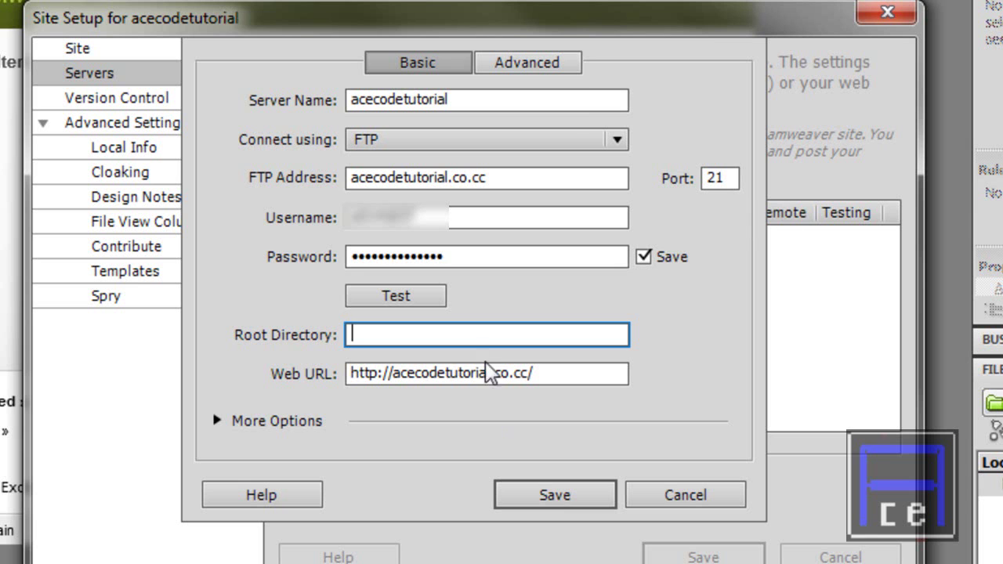
text(publ)
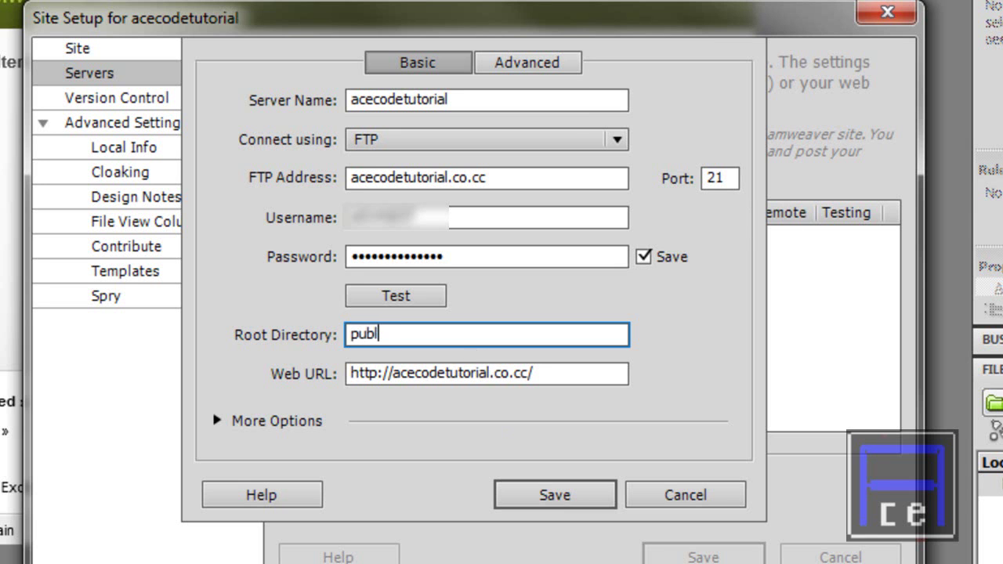
text(ic_html)
click(440, 298)
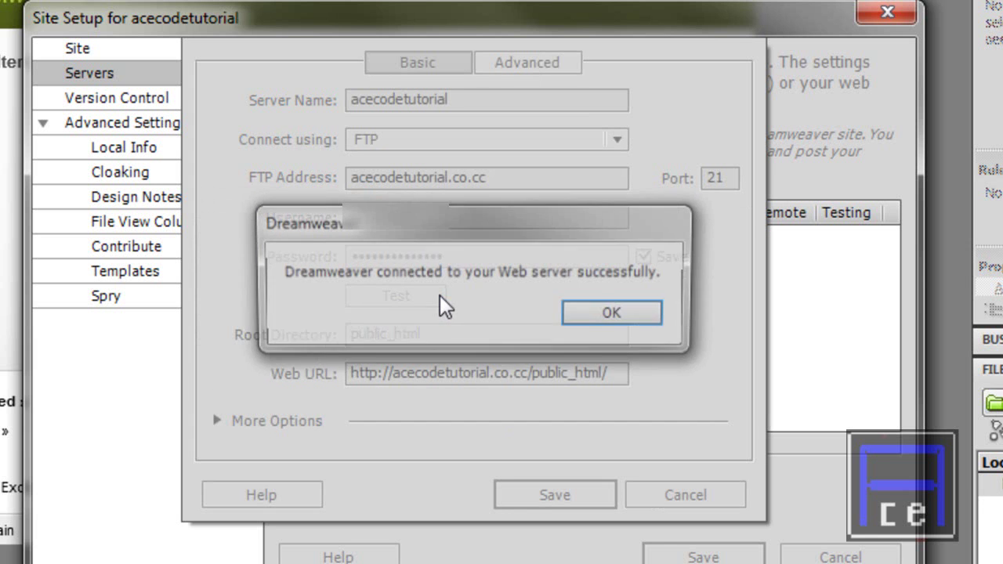
click(574, 314)
click(557, 492)
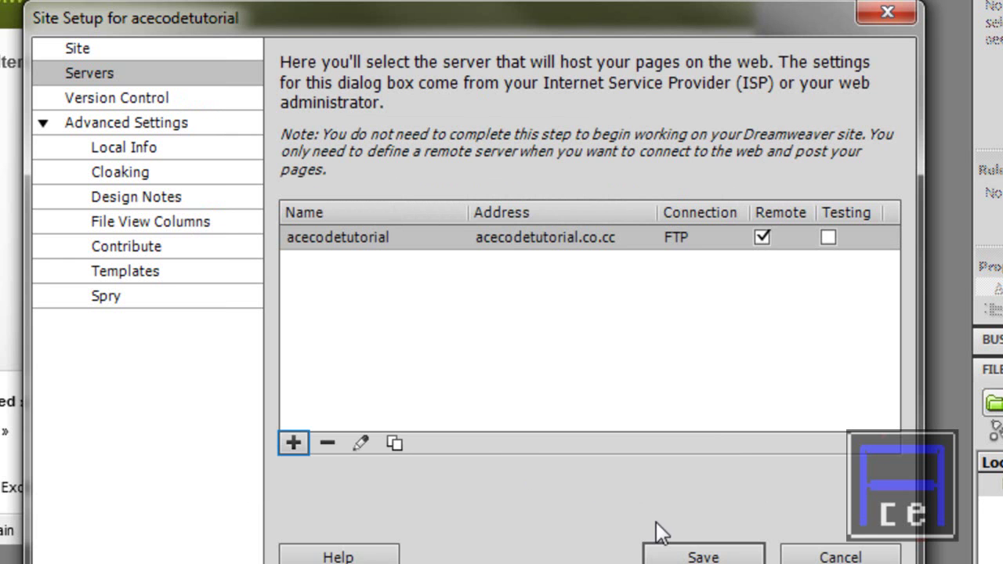
Save the acecodetutorial site setup, accept recreating the cache, and close the site manager
click(700, 553)
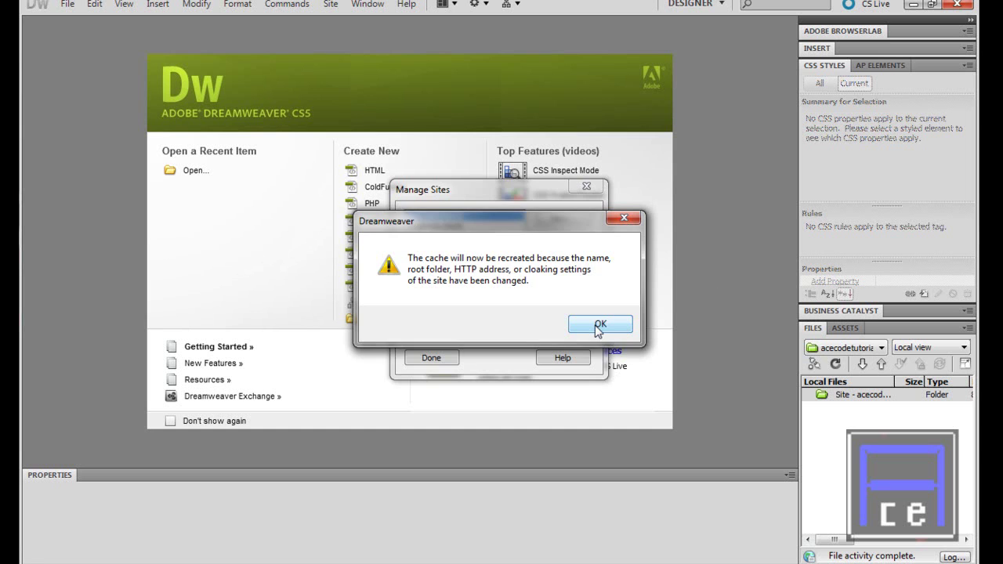
click(599, 326)
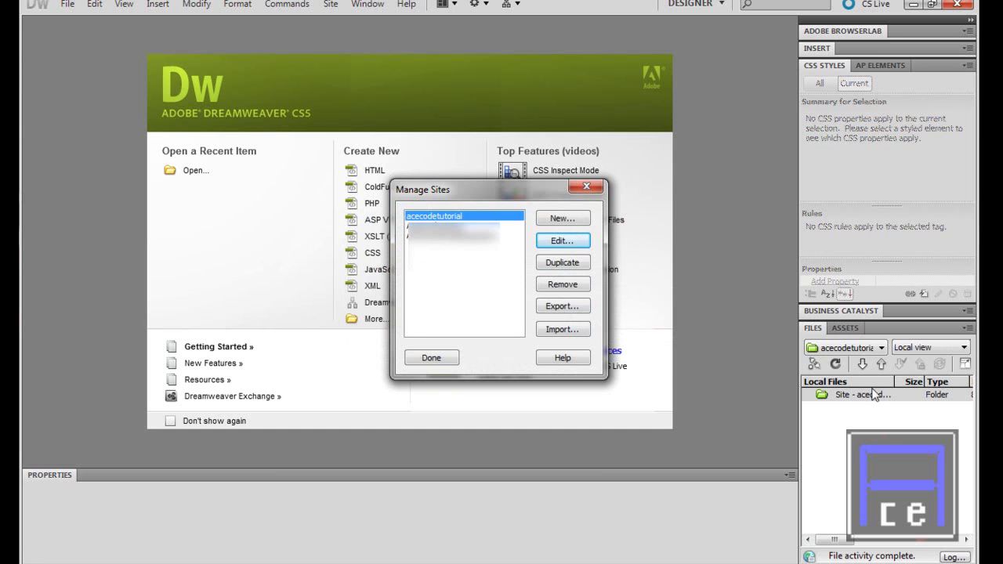
click(586, 189)
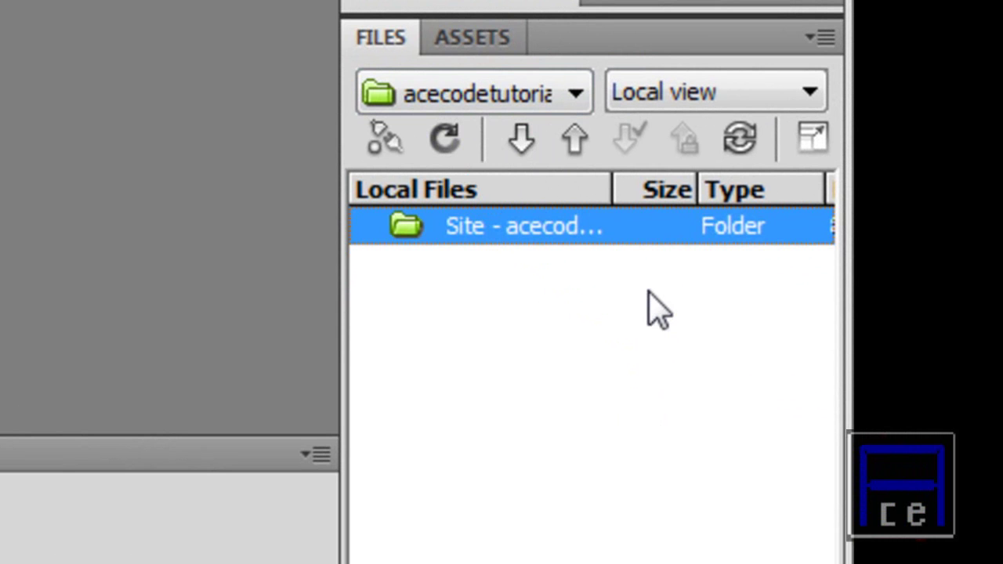
Add the downloaded Flash template files to the acecodetutorial local site folder and upload the entire site to the remote server
key(alt+Tab)
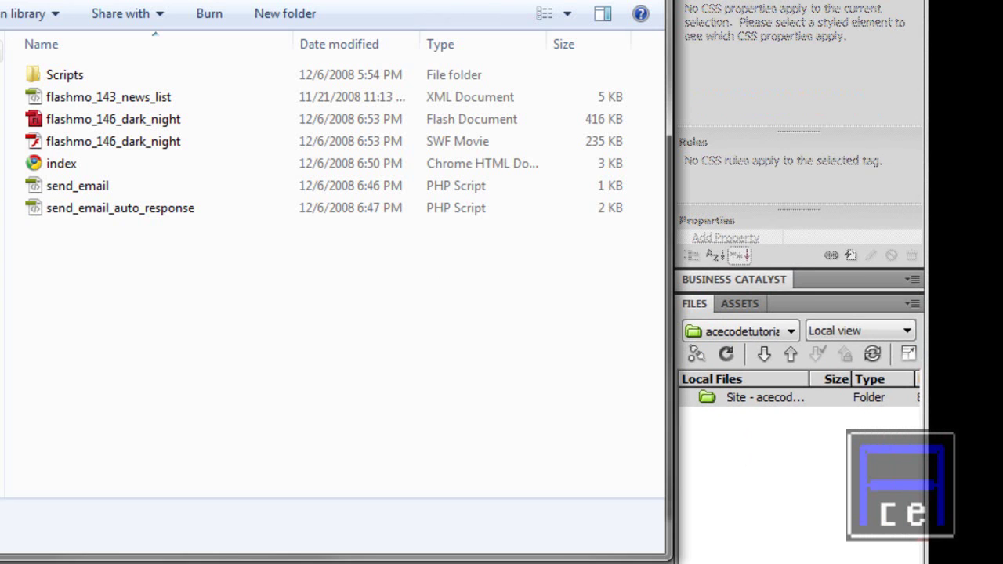
drag(113, 345, 762, 444)
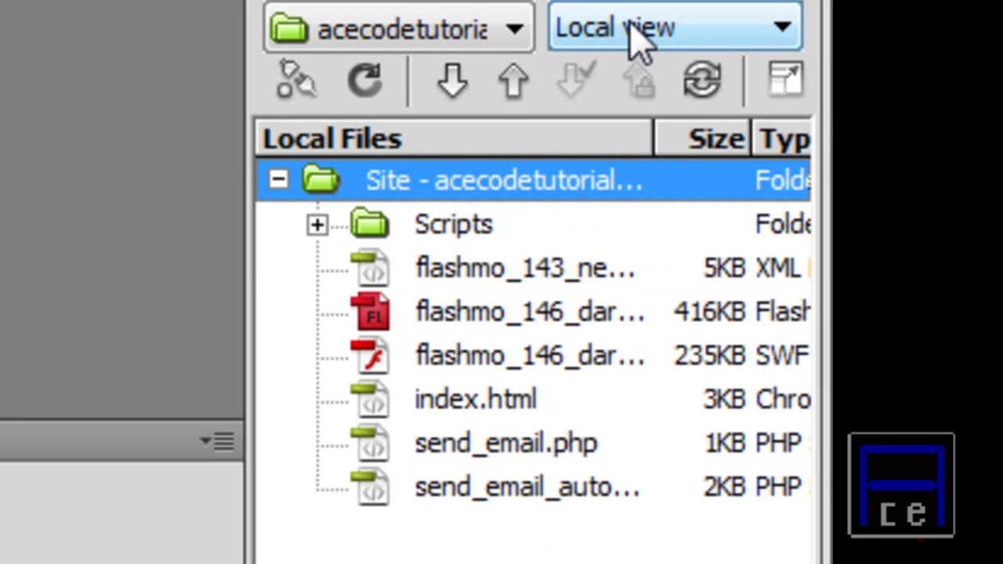
click(638, 40)
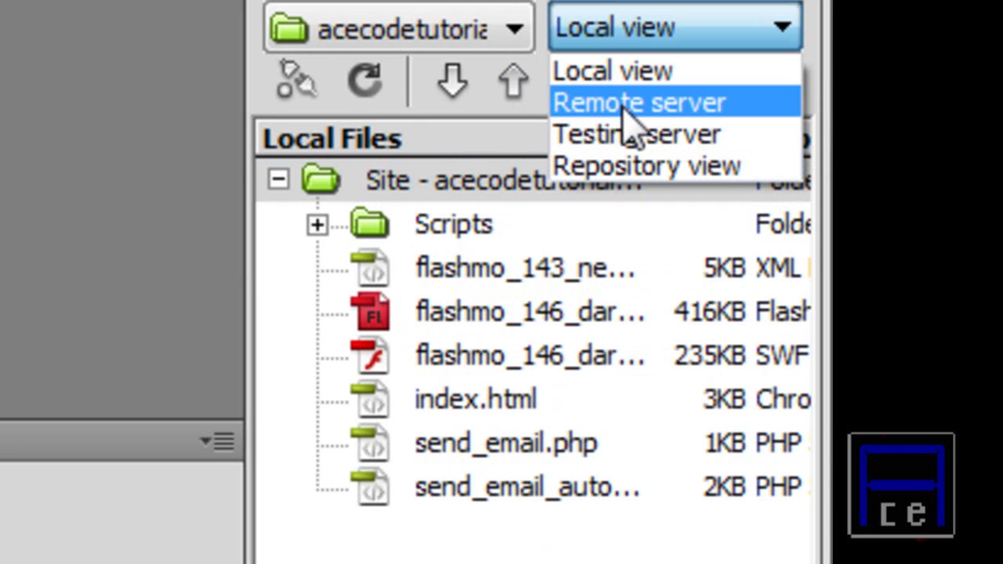
click(517, 93)
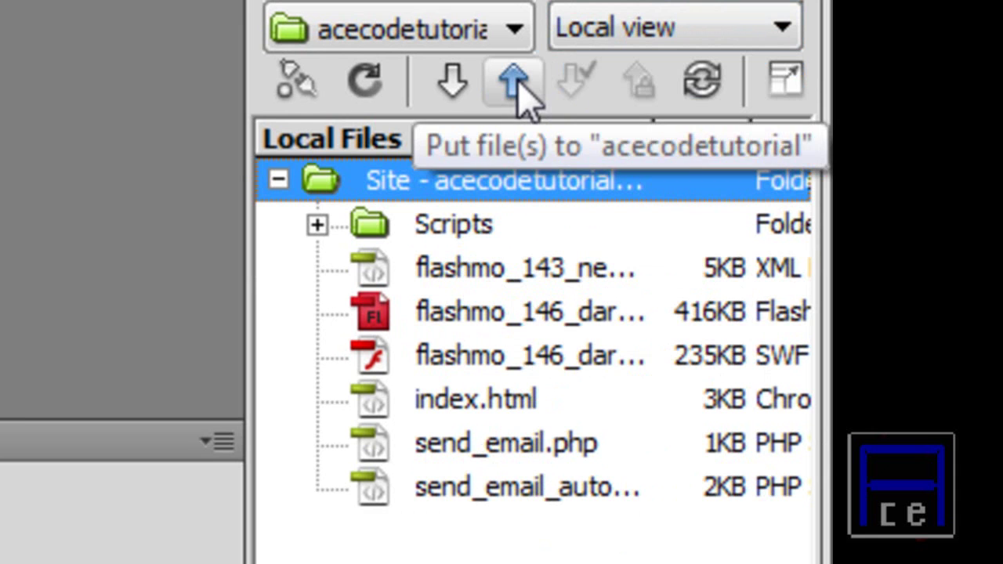
click(515, 83)
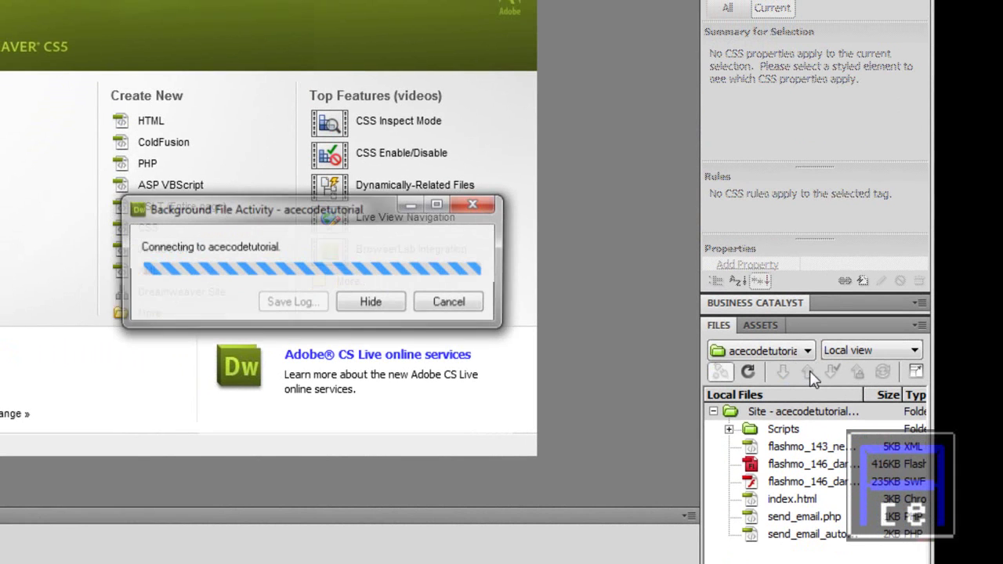
click(323, 316)
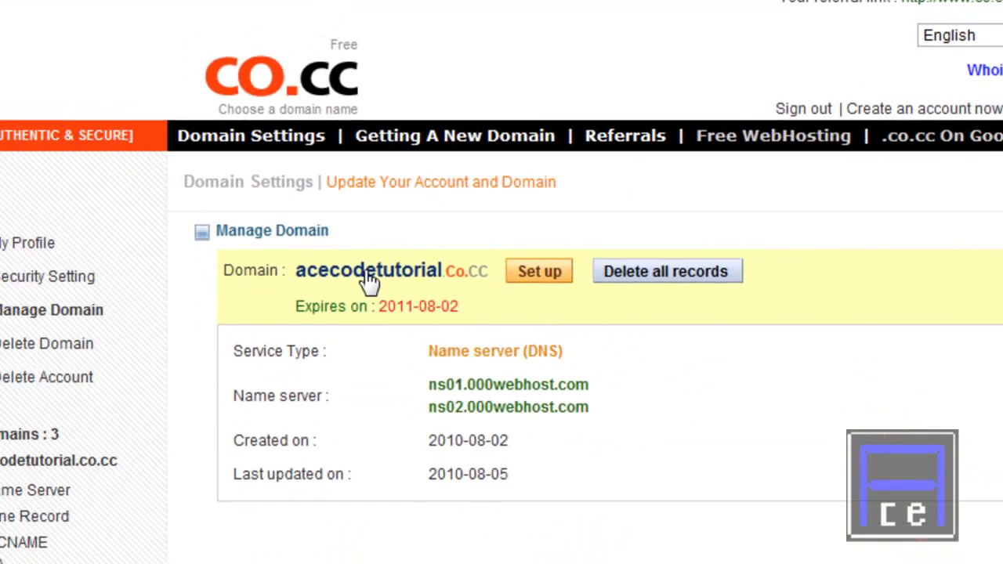
Open the live acecodetutorial.co.cc website from the CO.CC domain settings in the browser and look over its homepage
click(386, 305)
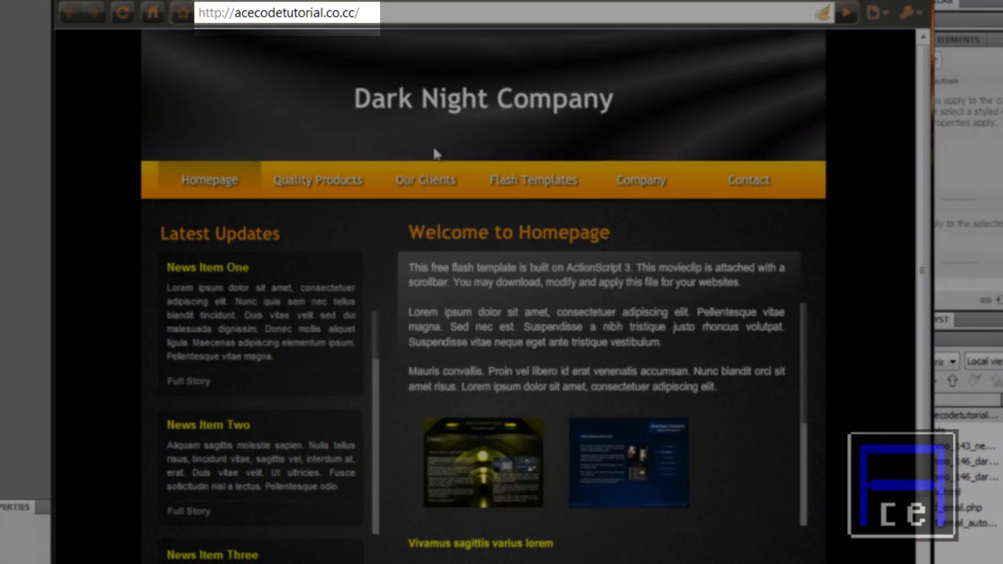
scroll(508, 265, down, 3)
scroll(506, 262, up, 3)
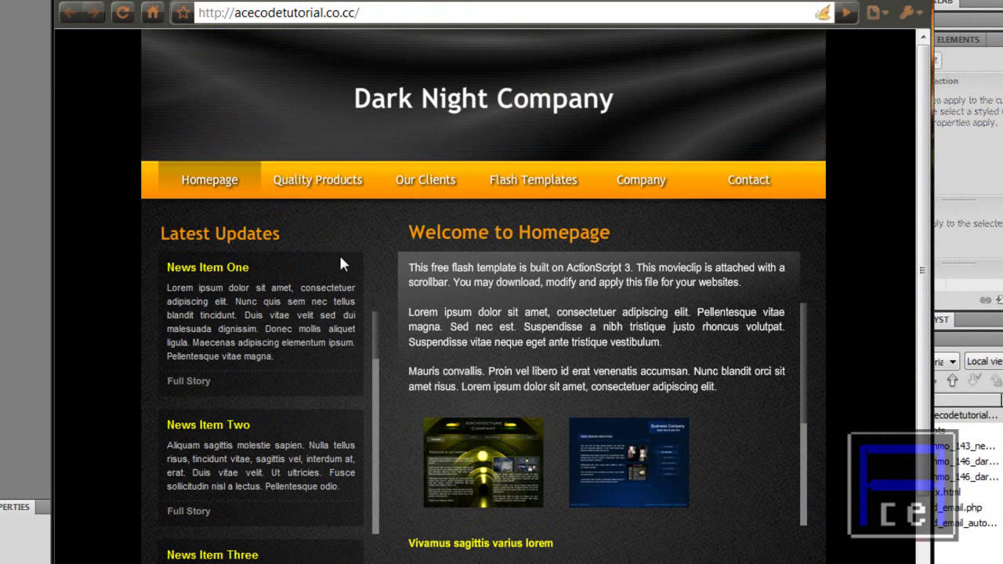
scroll(409, 305, down, 3)
scroll(405, 296, up, 3)
scroll(416, 230, down, 3)
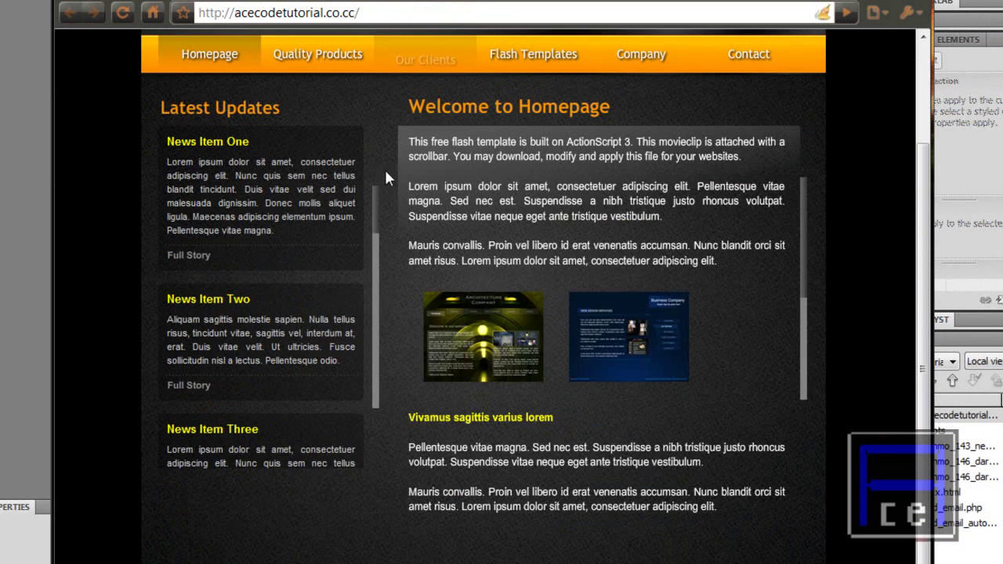
scroll(384, 167, up, 3)
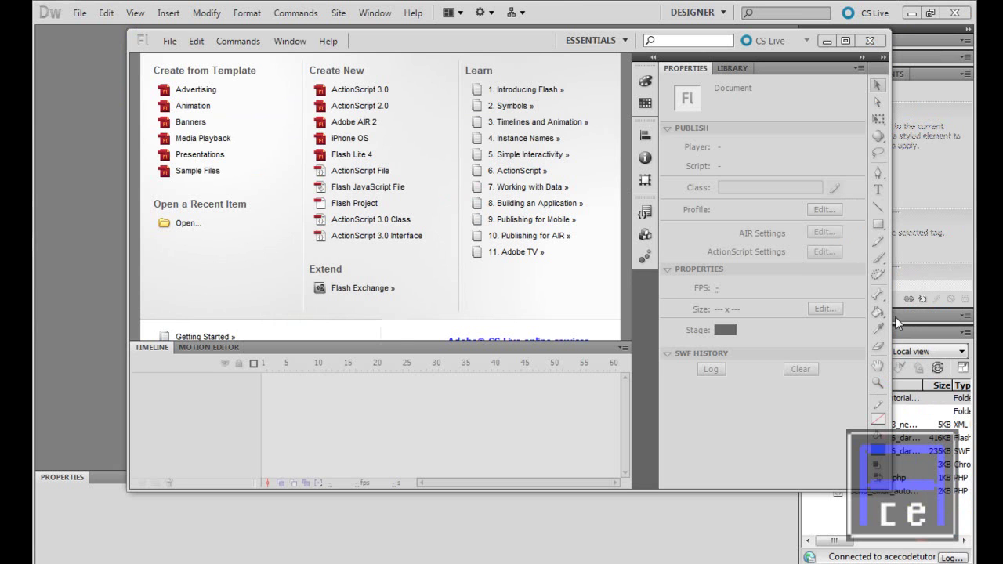
In Adobe Flash, open the flashmo_146_dark_night FLA file from the Unnamed Site 2 folder in Documents
click(182, 222)
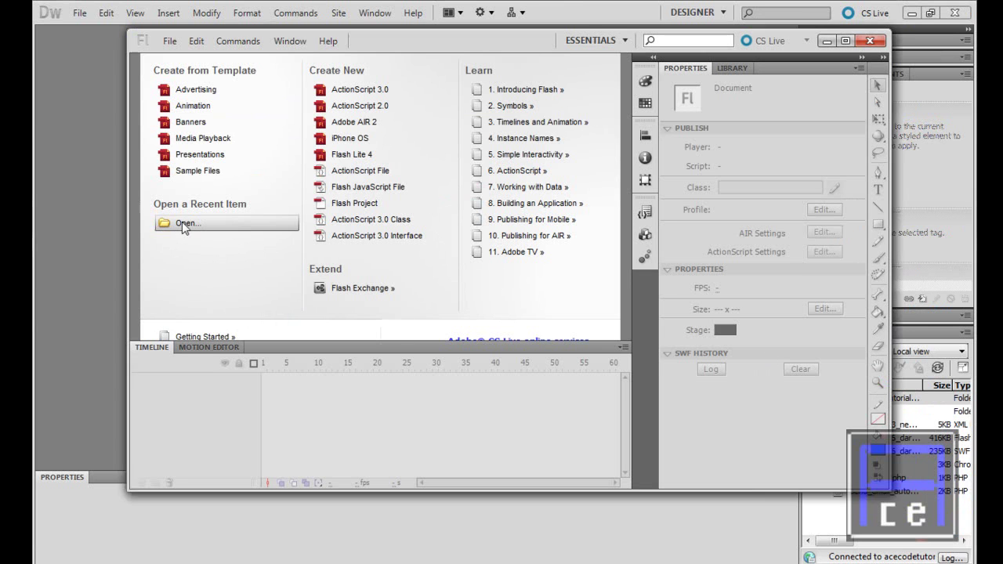
scroll(181, 227, up, 1)
drag(587, 165, 577, 279)
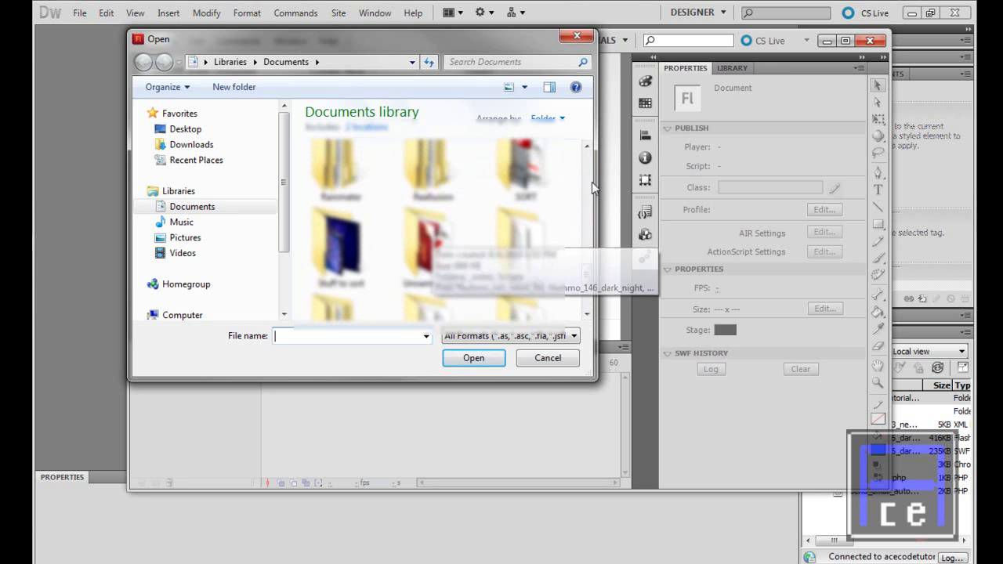
double_click(431, 247)
click(362, 277)
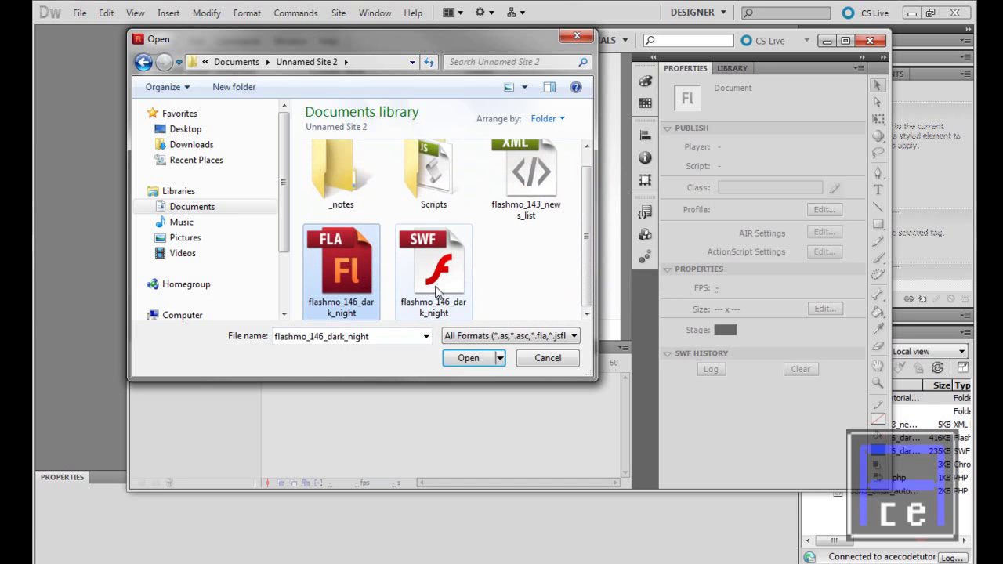
click(464, 360)
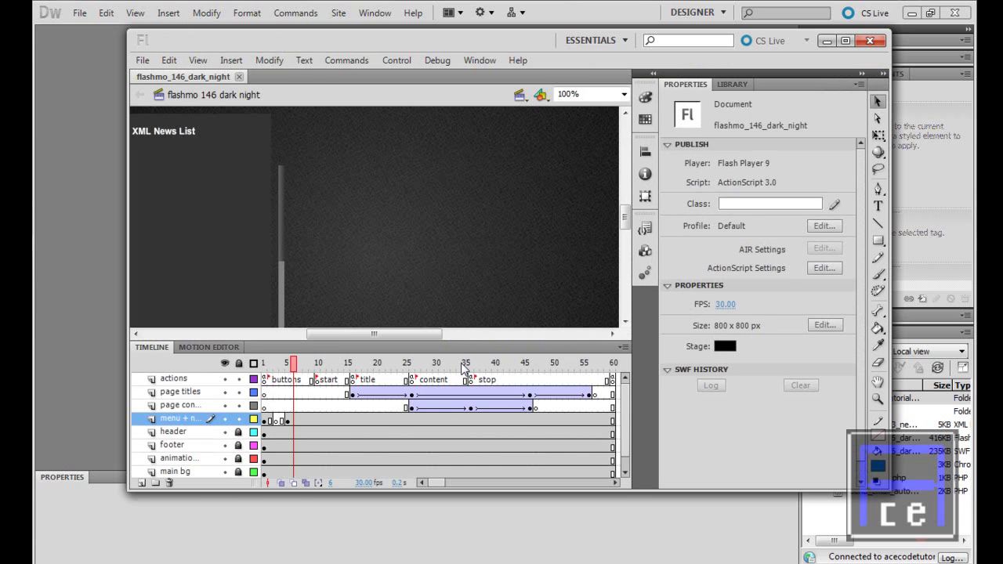
Maximize the Flash window and scrub the timeline to frame 36 to examine the template's homepage title, content and header
click(845, 40)
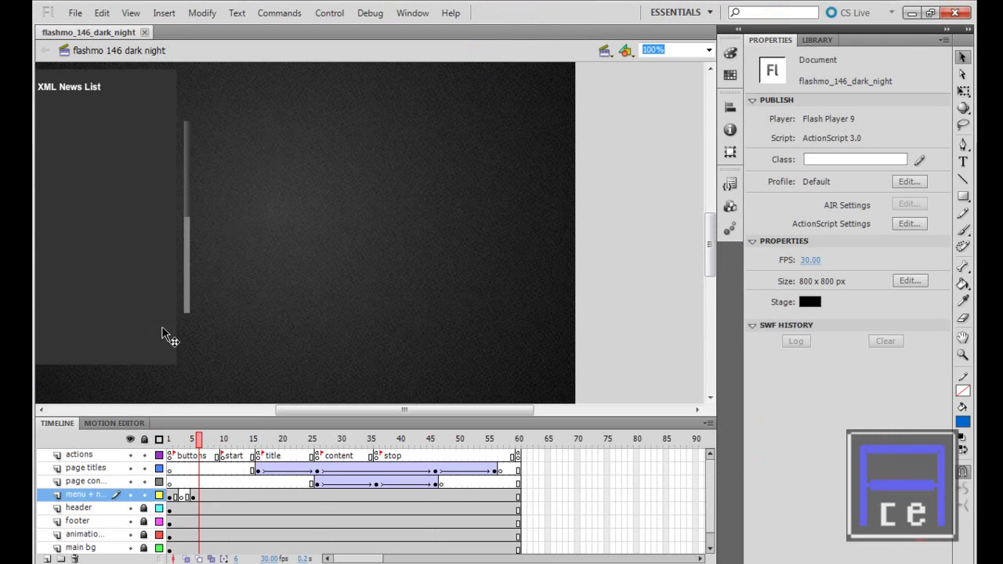
click(203, 441)
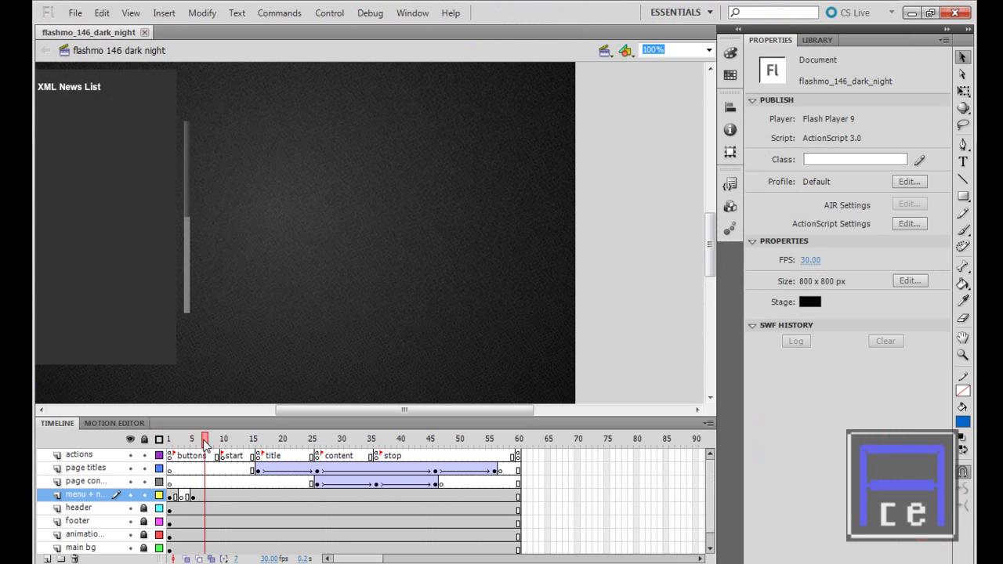
click(254, 443)
drag(269, 444, 389, 444)
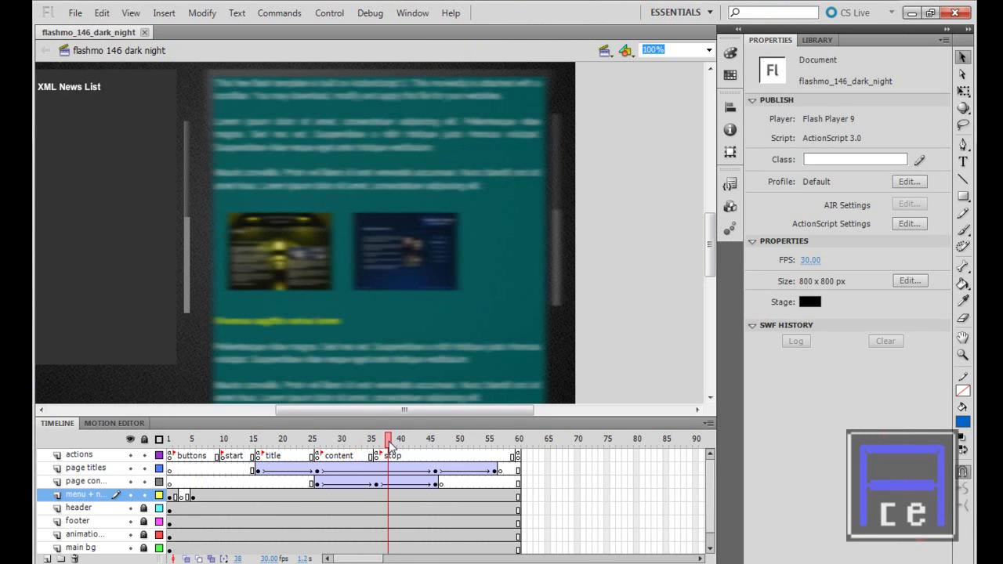
click(419, 445)
click(429, 445)
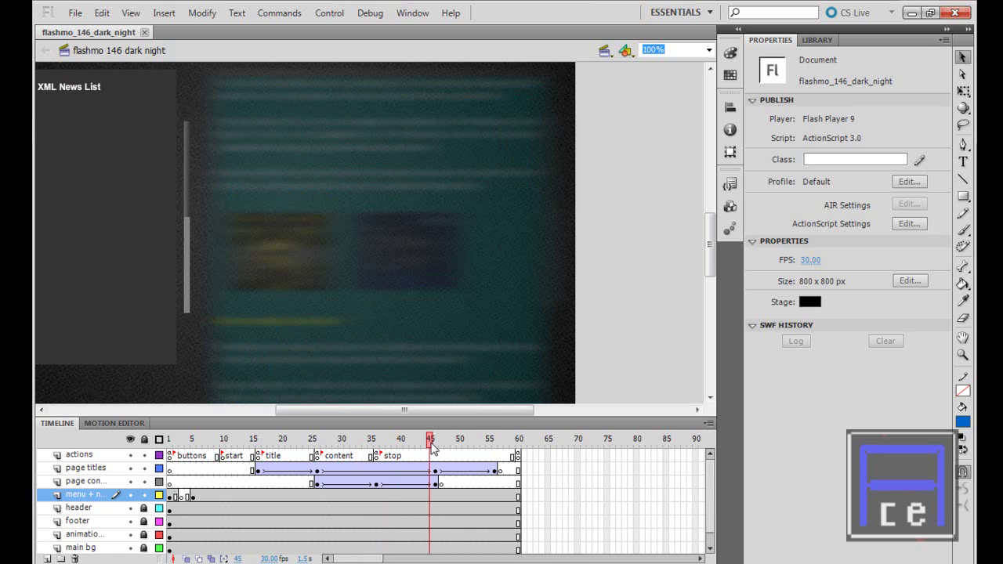
click(402, 444)
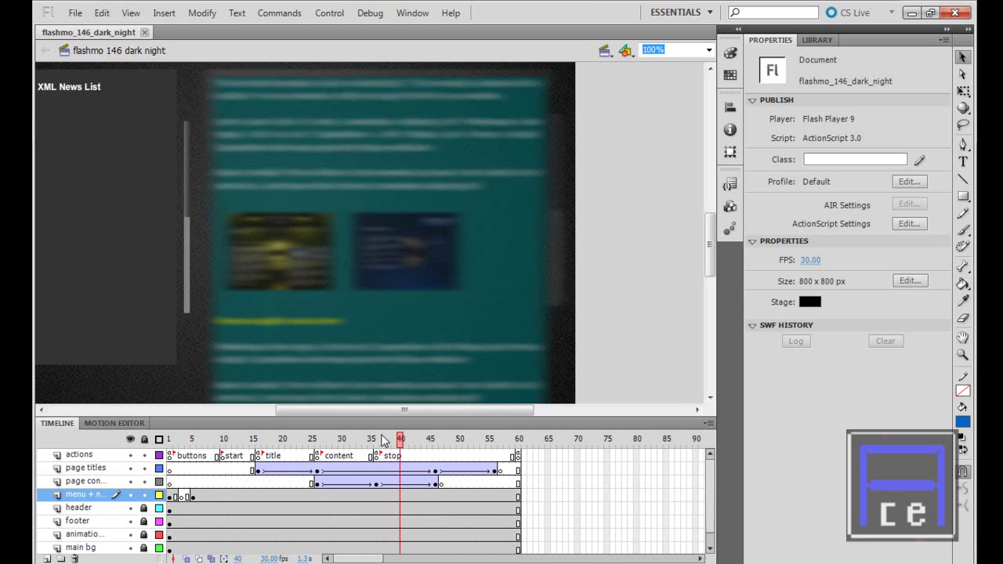
click(383, 443)
drag(379, 441, 376, 440)
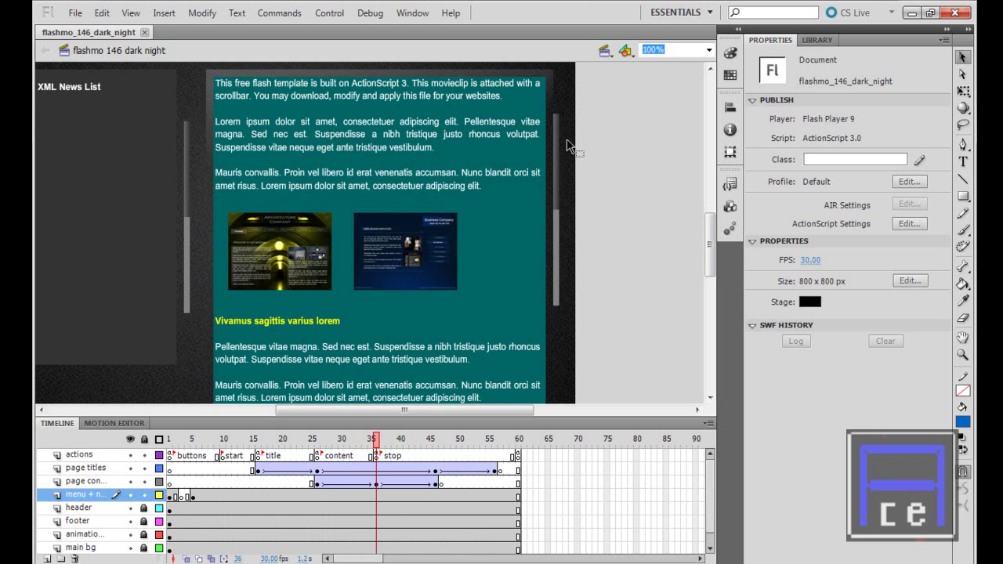
scroll(709, 227, up, 3)
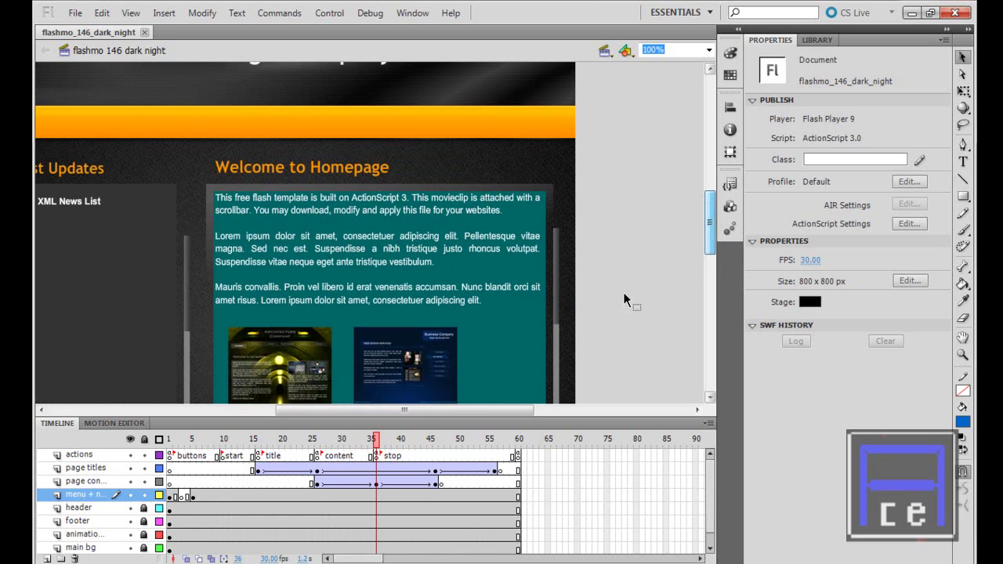
drag(426, 410, 369, 414)
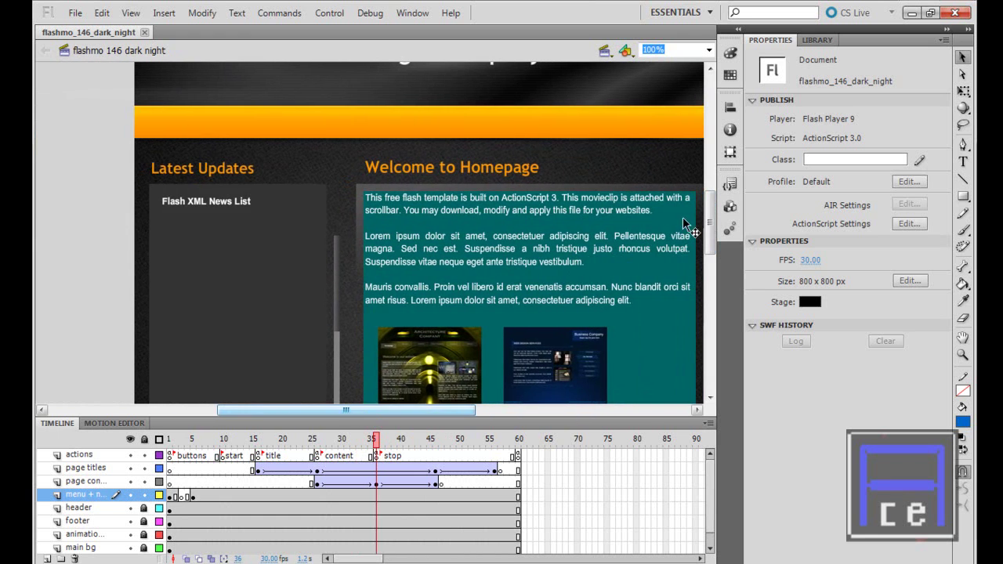
scroll(711, 196, up, 5)
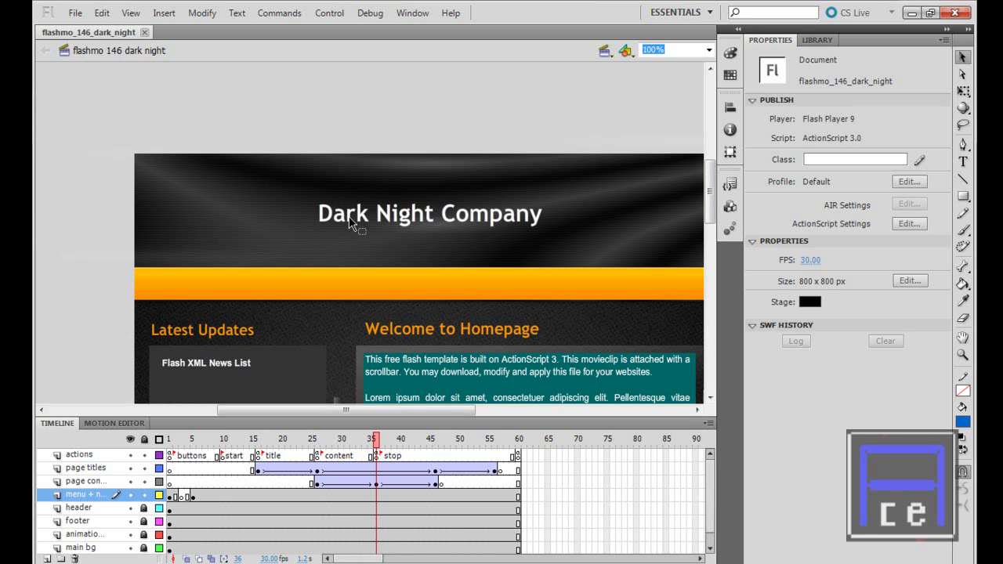
Unlock the header layer and replace the company title text in the header with "ACE CODE TUTORIAL"
click(79, 508)
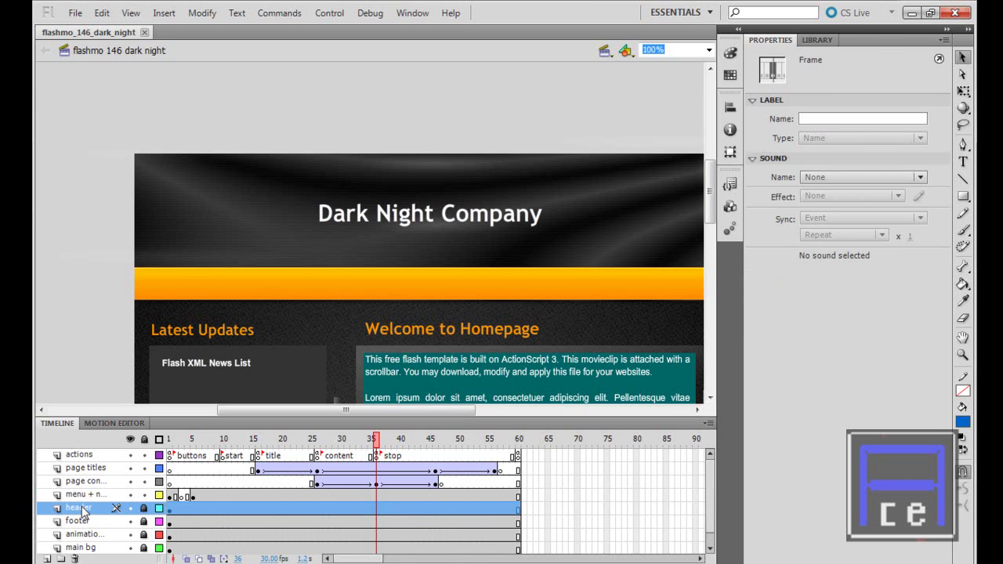
click(143, 508)
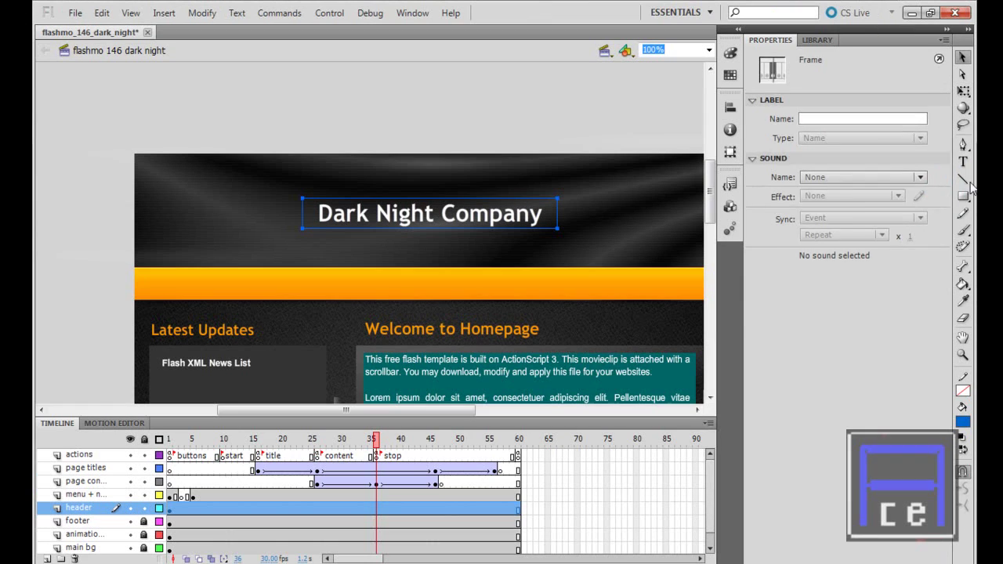
click(546, 213)
key(BackSpace)
key(BackSpace)
key(BackSpace)
key(BackSpace)
key(BackSpace)
key(BackSpace)
key(BackSpace)
key(BackSpace)
key(BackSpace)
key(BackSpace)
key(BackSpace)
key(BackSpace)
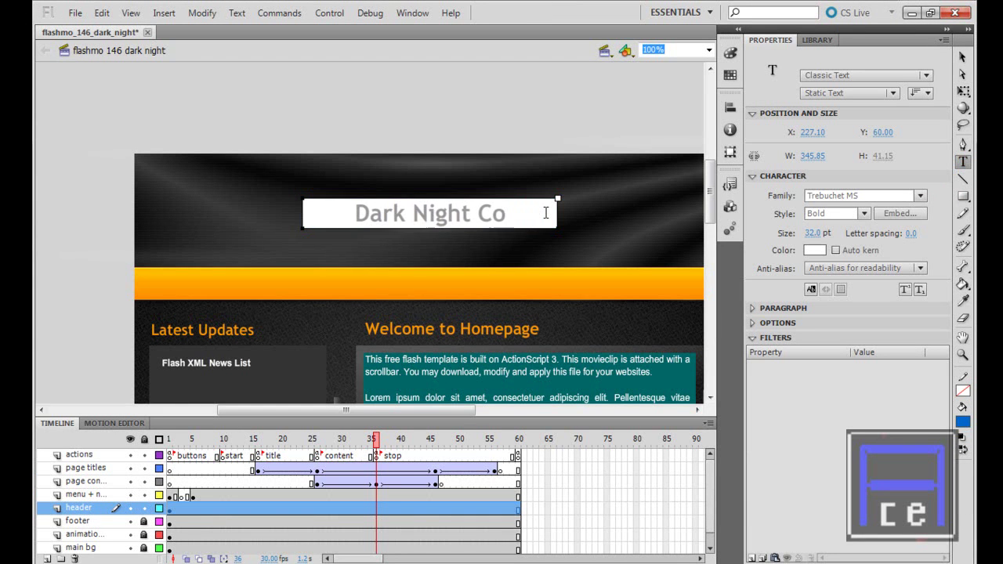
key(BackSpace)
key(BackSpace)
key(BackSpace)
key(BackSpace)
key(BackSpace)
key(BackSpace)
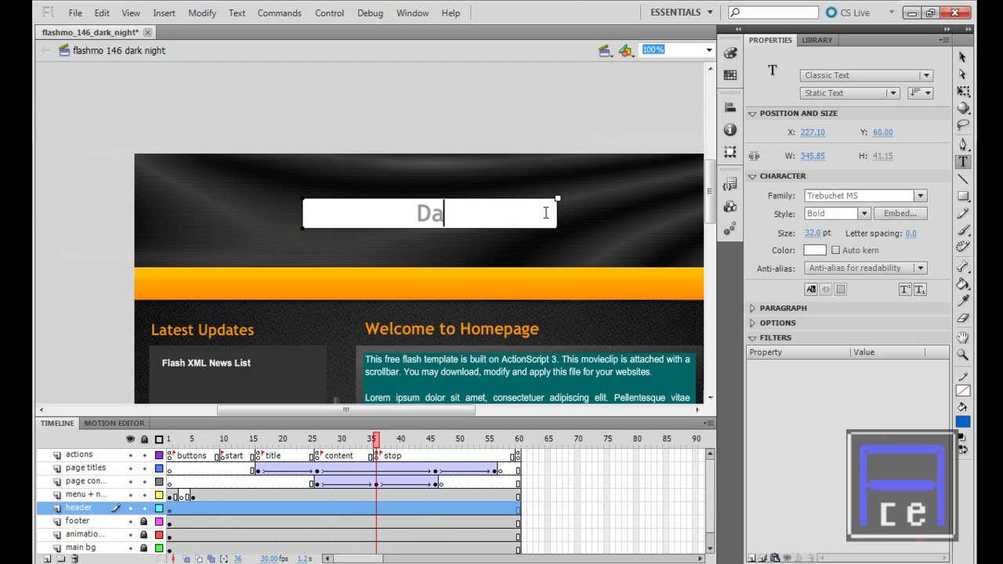
text(ACE CODE)
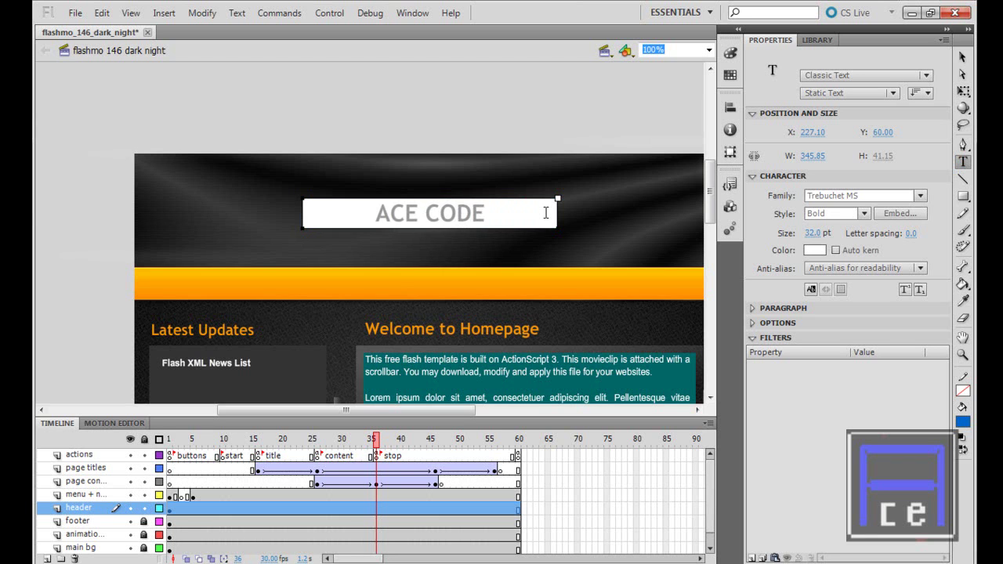
text( TUTORIAL)
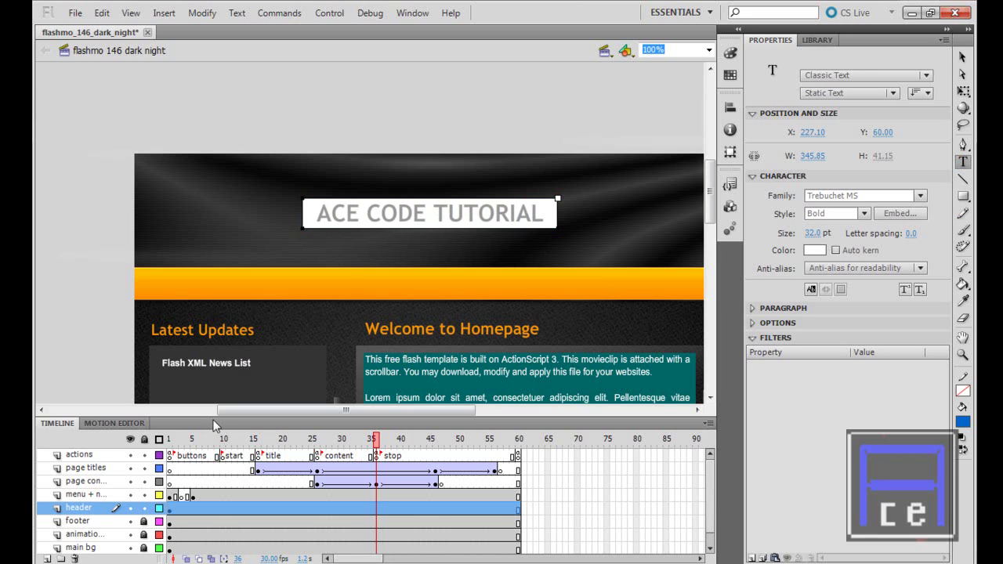
click(86, 521)
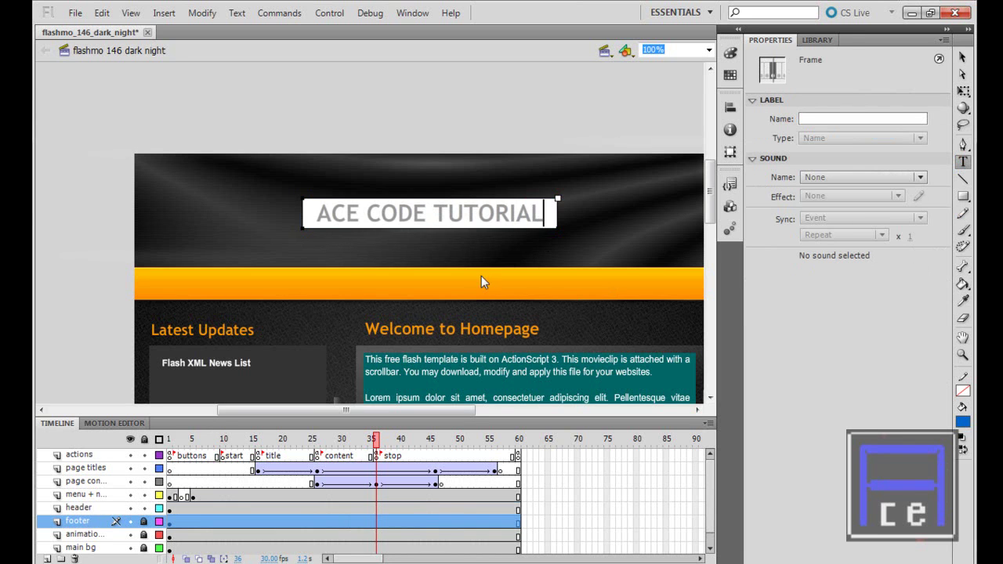
Open the page titles symbol for editing and change the homepage heading text to "Welcome..."
click(962, 57)
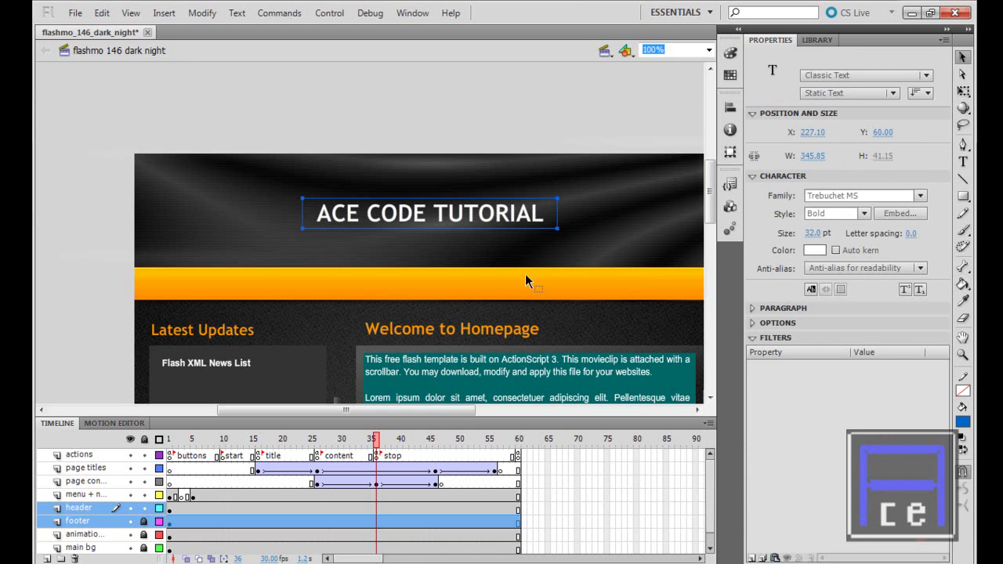
click(479, 329)
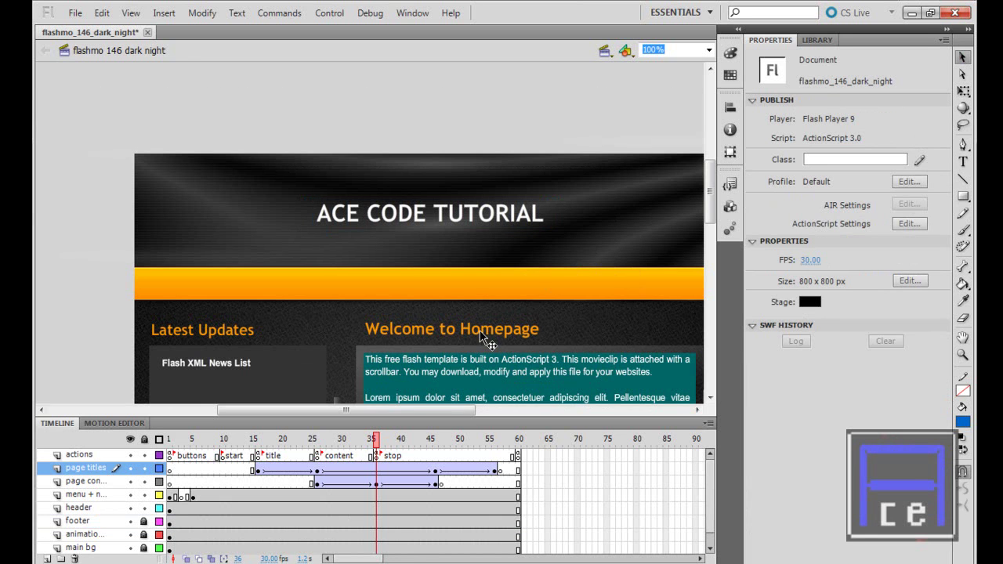
double_click(479, 329)
click(964, 162)
click(548, 329)
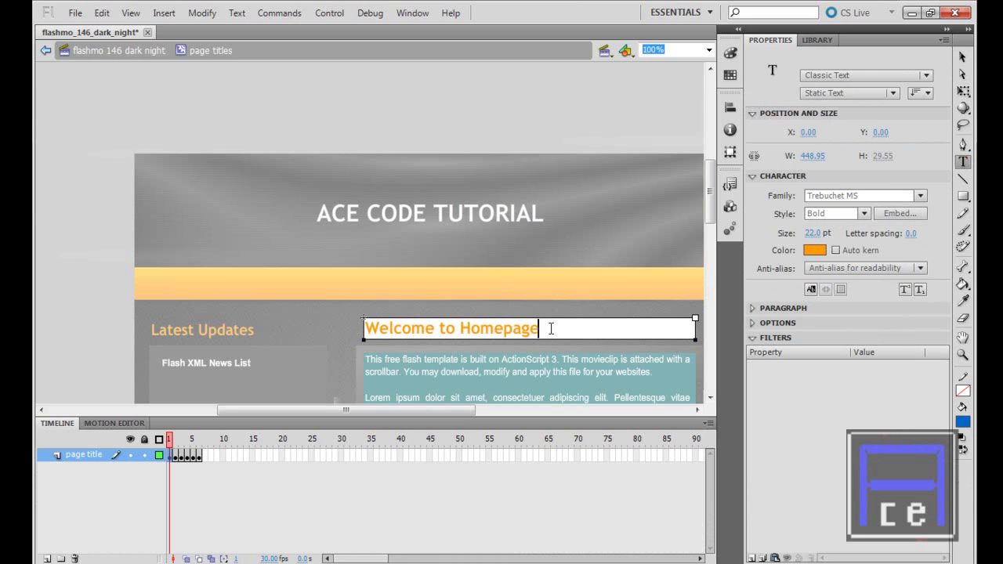
key(BackSpace)
key(BackSpace)
key(BackSpace)
key(BackSpace)
key(BackSpace)
key(BackSpace)
key(BackSpace)
key(BackSpace)
key(BackSpace)
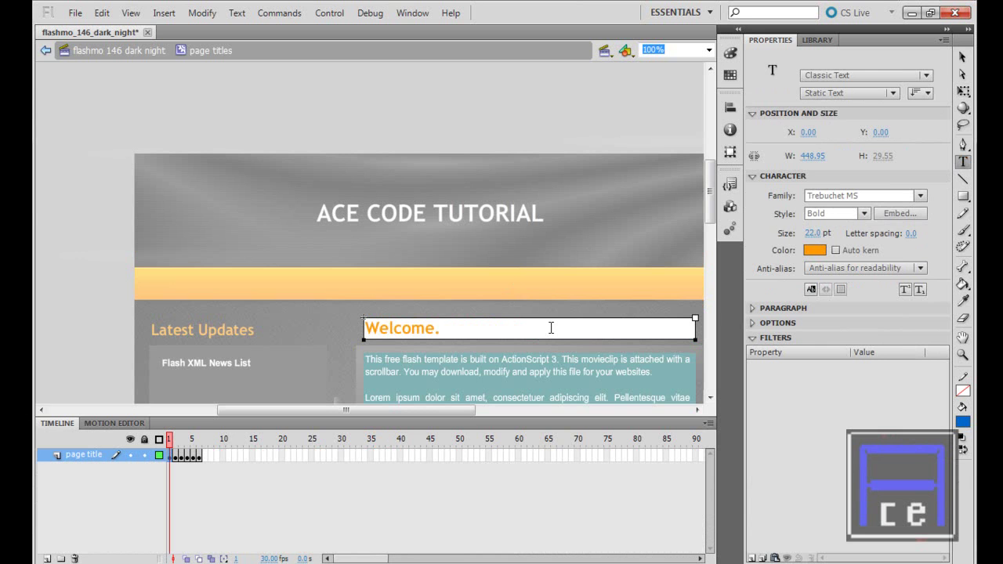
drag(713, 190, 711, 248)
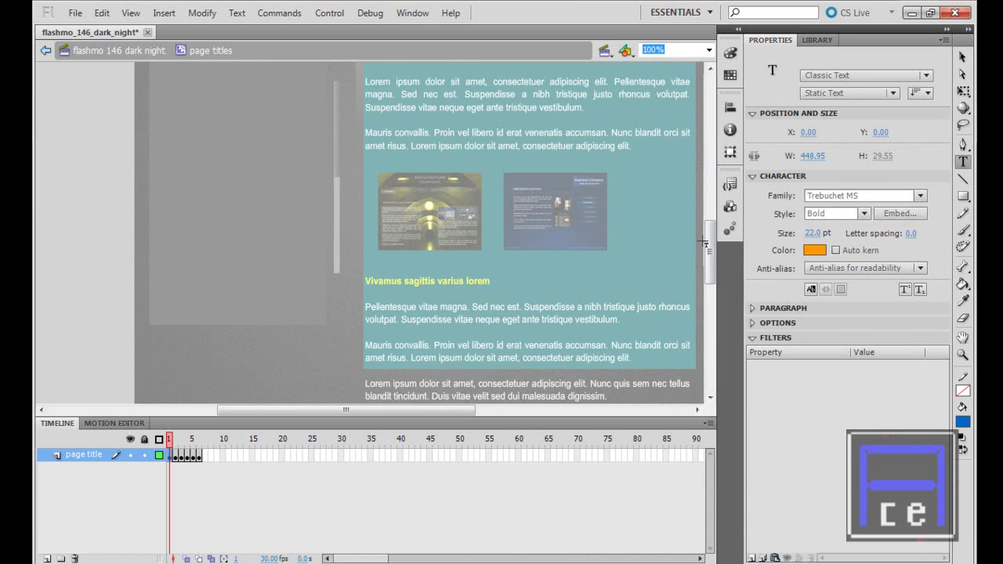
scroll(705, 246, up, 10)
scroll(706, 245, down, 6)
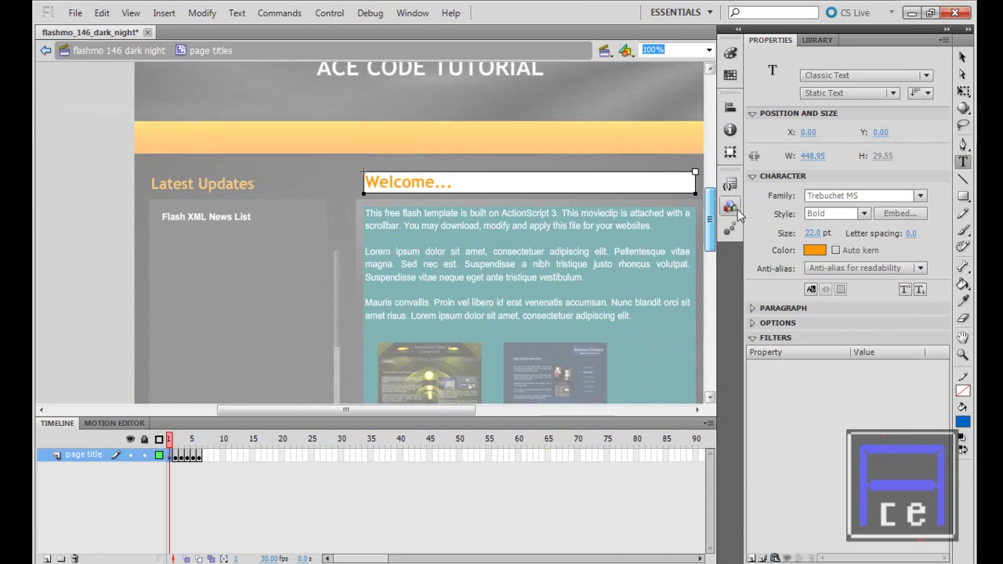
drag(739, 213, 740, 282)
drag(739, 223, 739, 214)
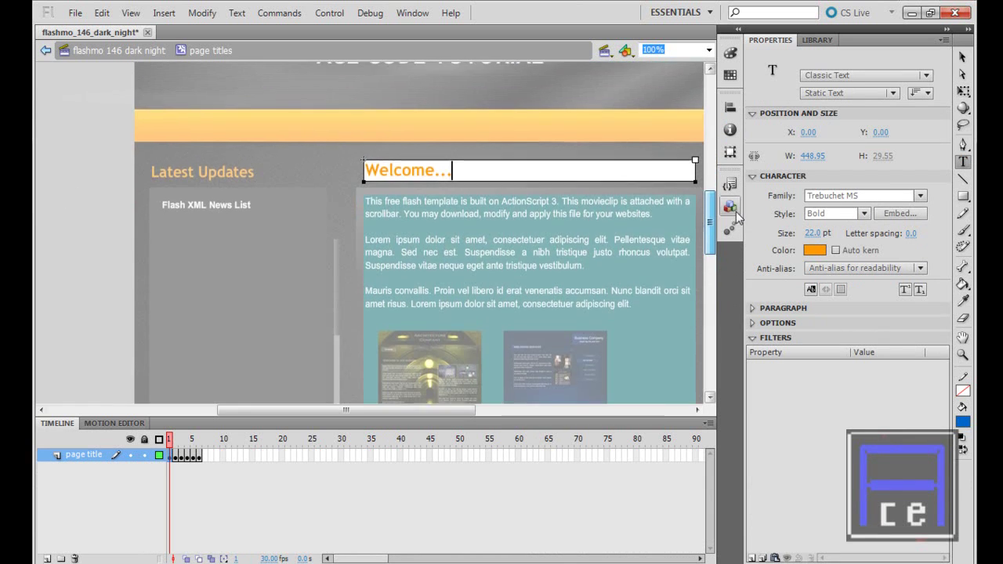
Check the output formats in the publish settings and publish the flashmo_146_dark_night movie
click(74, 13)
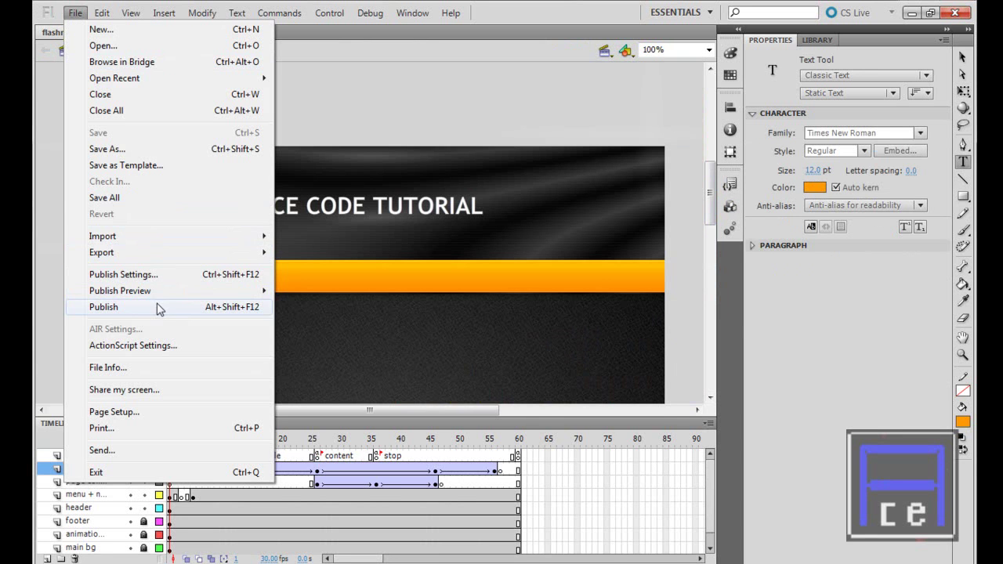
click(135, 274)
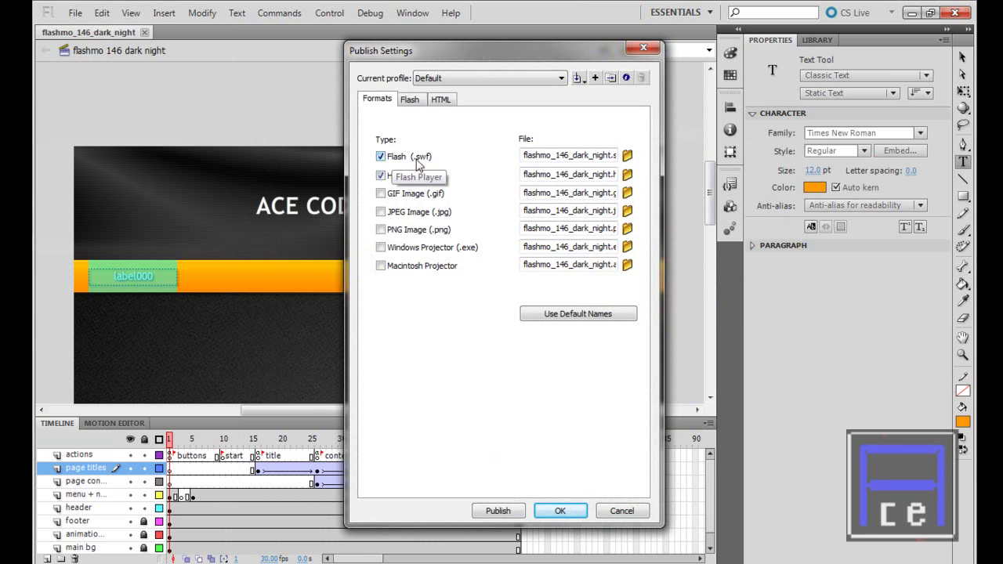
click(644, 48)
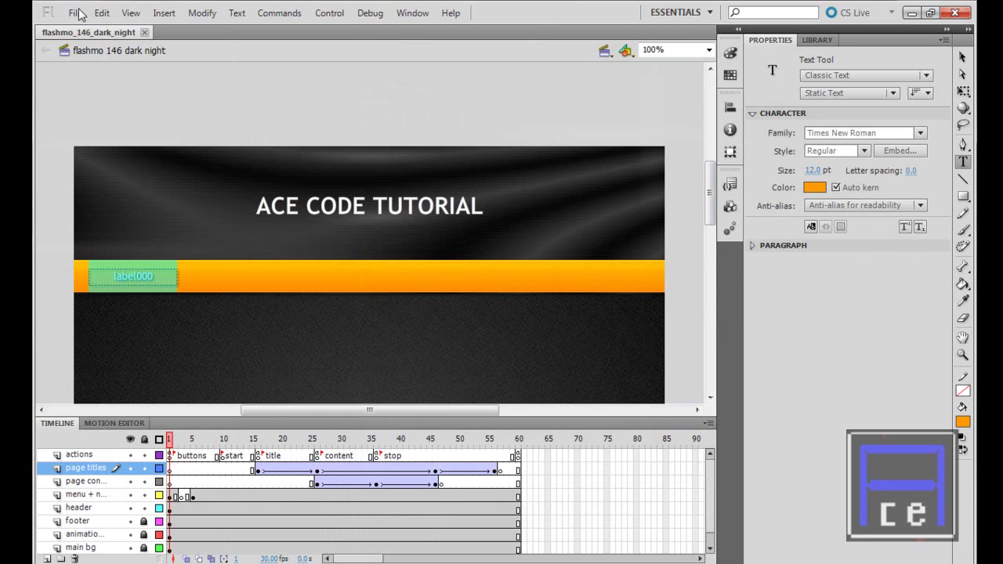
click(75, 12)
click(115, 308)
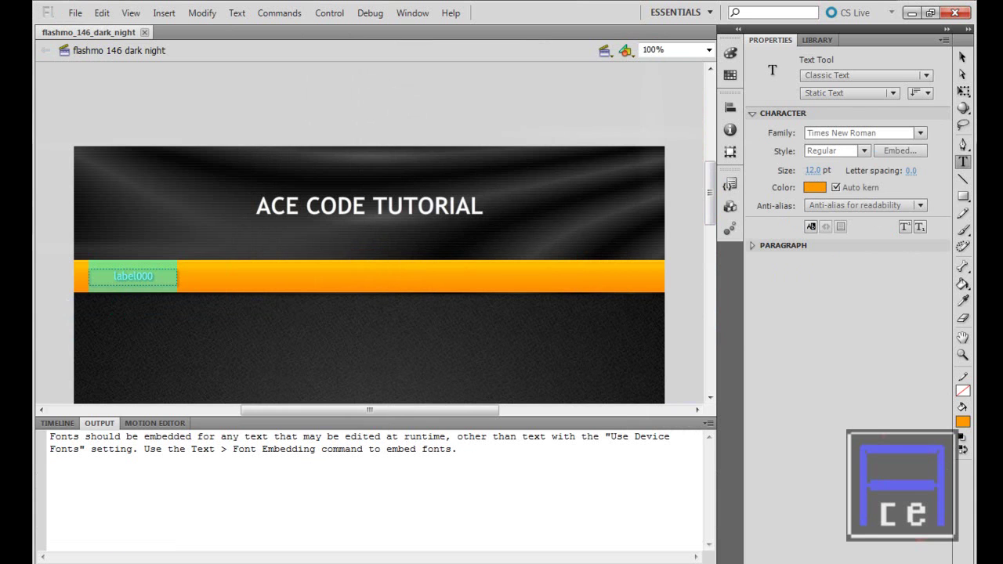
Switch to Dreamweaver, close and reopen index.html, and play its embedded Flash movie to preview the edited texts
key(alt+Tab)
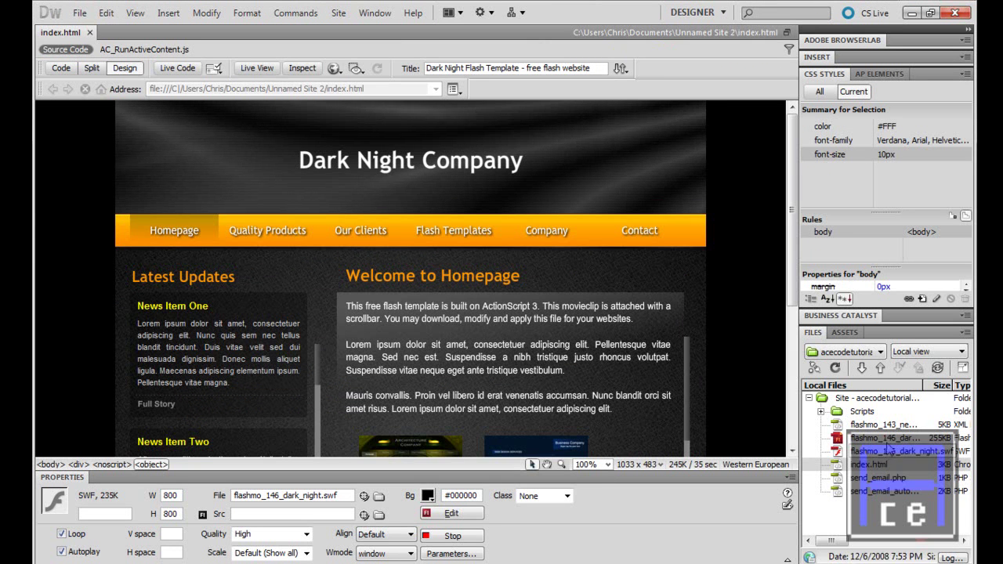
click(878, 468)
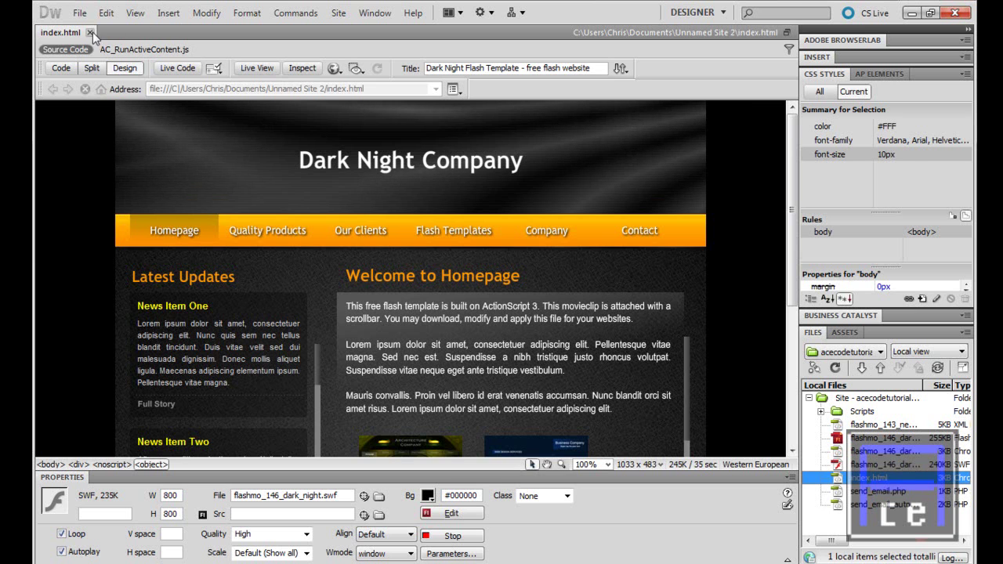
click(91, 33)
double_click(889, 484)
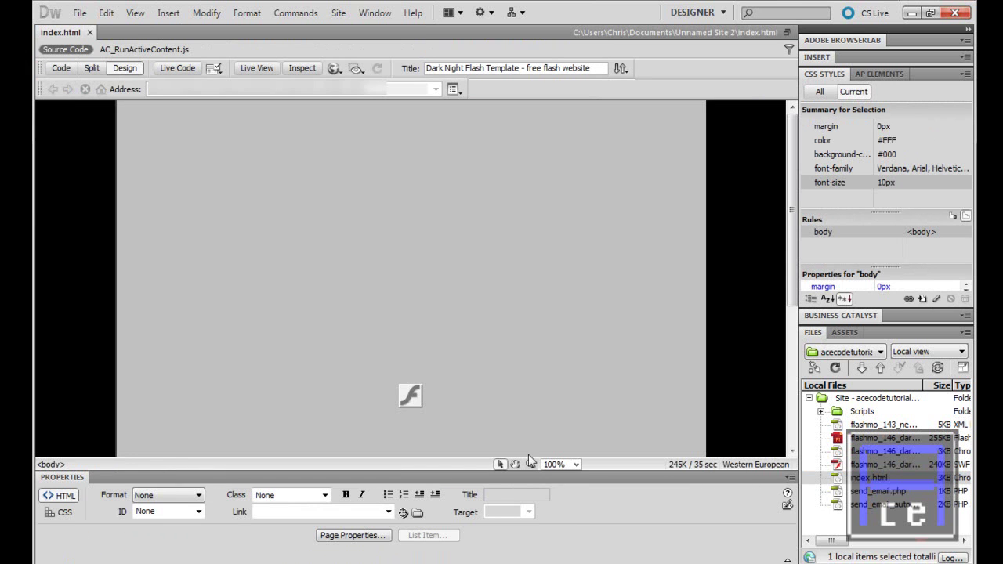
click(412, 397)
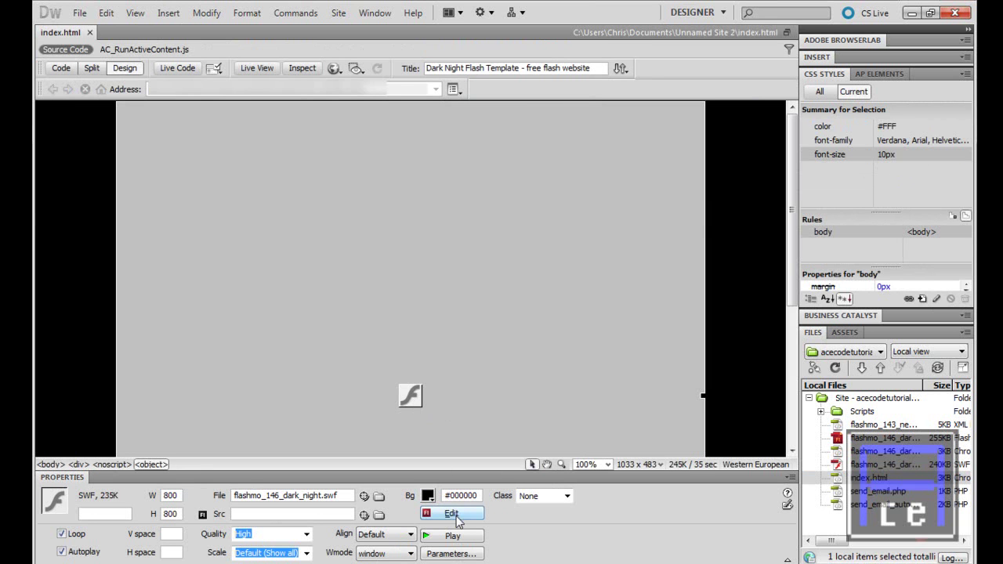
click(450, 536)
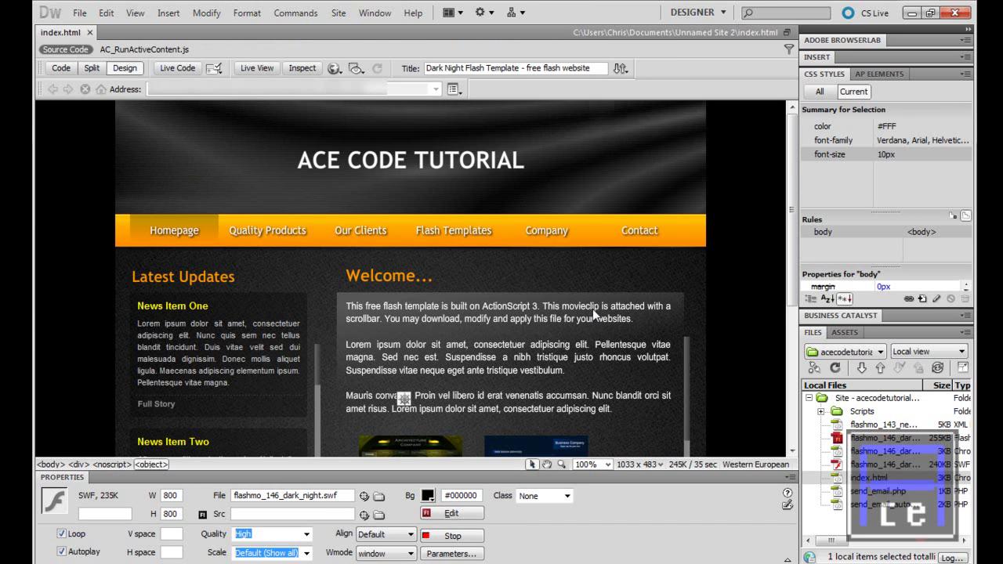
Upload index.html with its dependent files to the remote server and switch to the browser showing acecodetutorial.co.cc
click(882, 370)
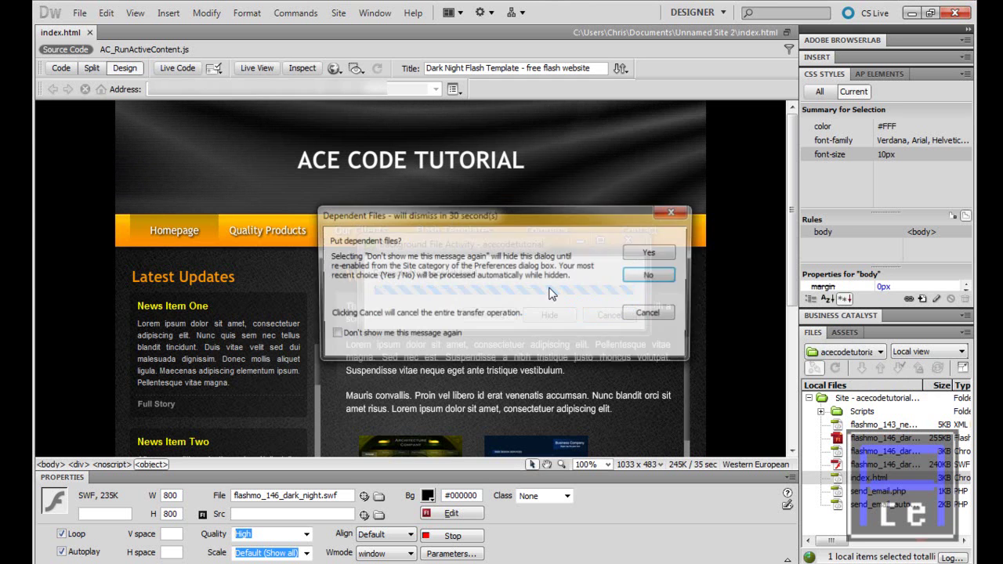
click(651, 254)
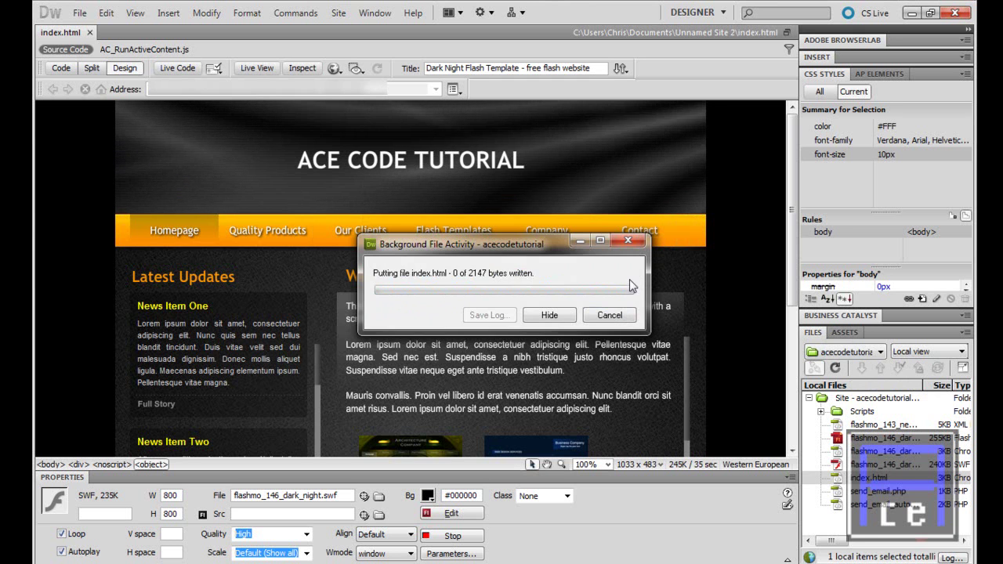
key(alt+Tab)
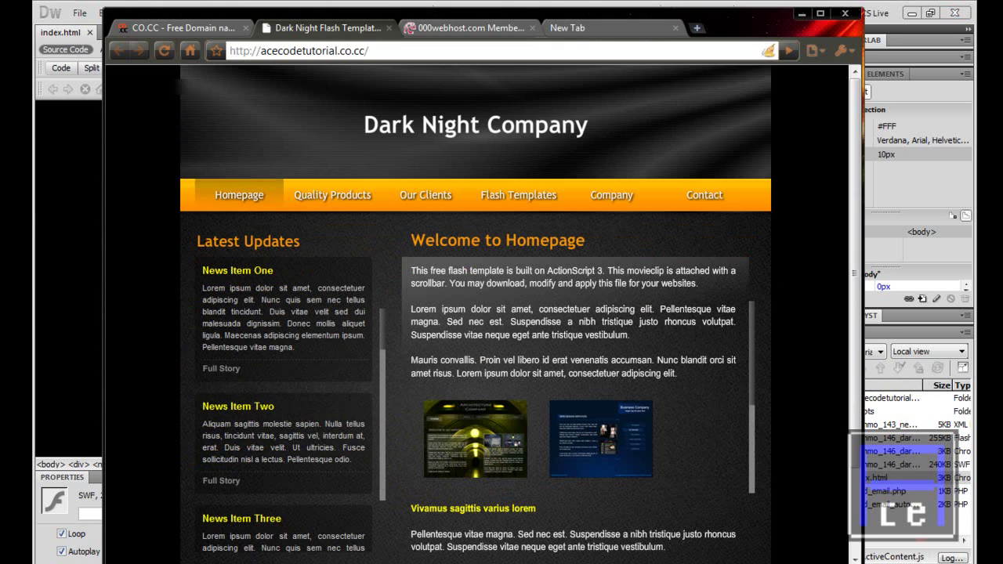
Reload acecodetutorial.co.cc until the uploaded version loads and check the edited title and heading on the homepage
drag(761, 17, 742, 27)
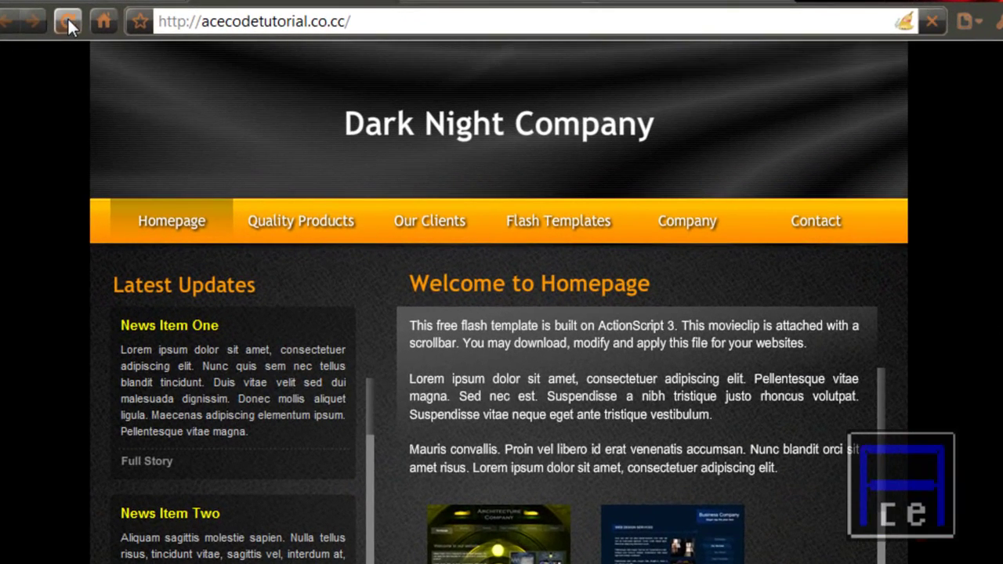
click(68, 22)
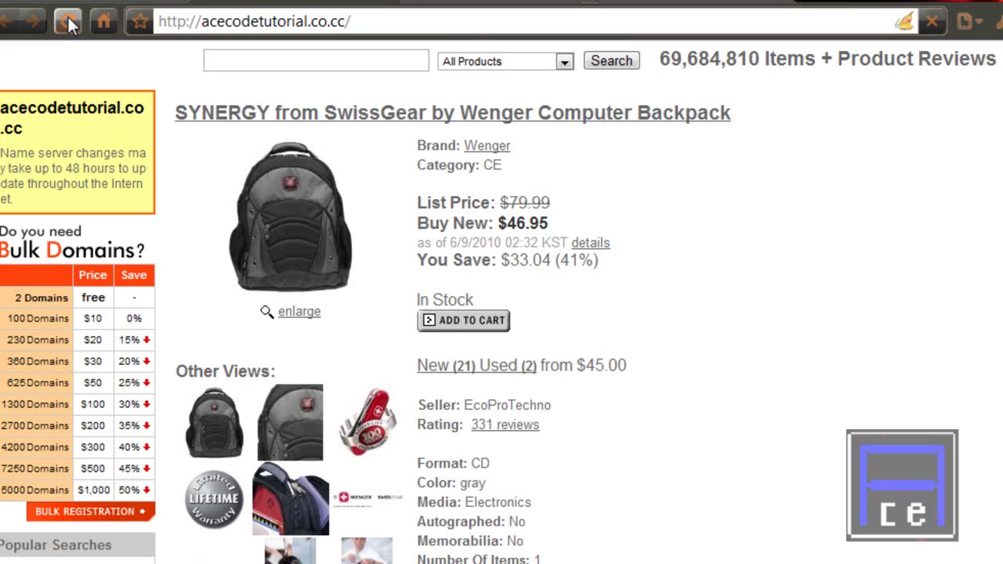
click(69, 22)
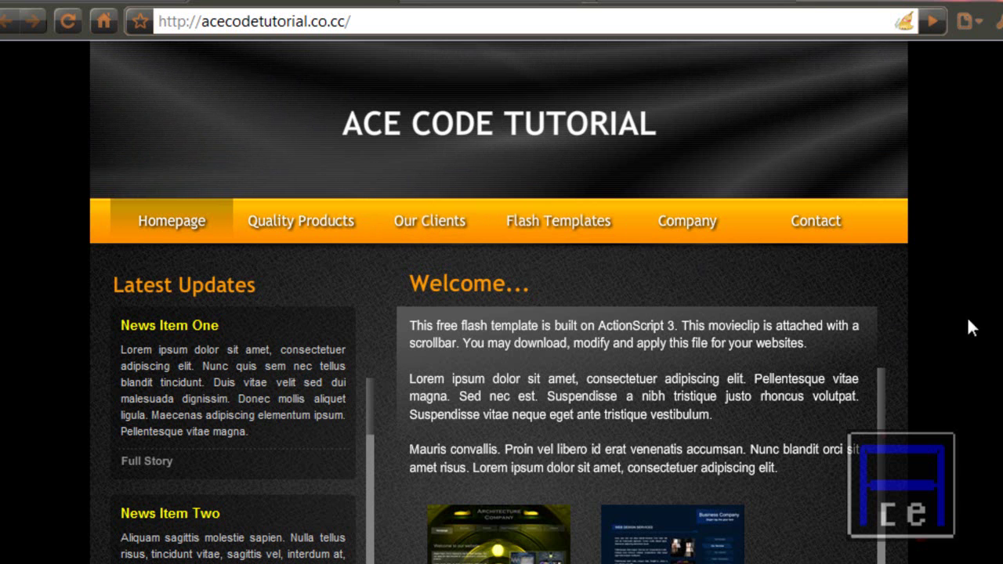
scroll(500, 303, down, 3)
scroll(342, 439, up, 3)
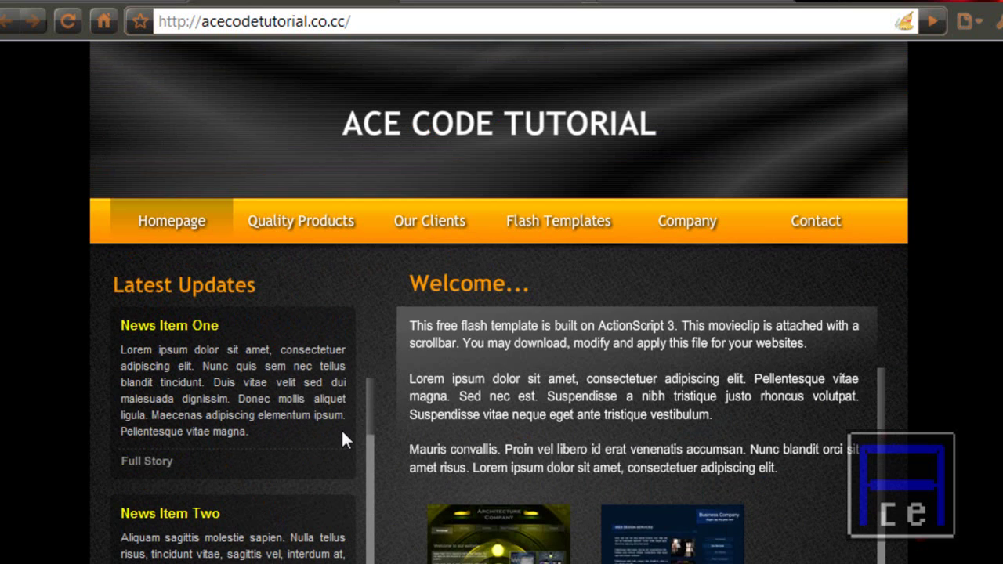
Open the Quality Products and Our Clients sections of the live site to test its navigation
click(257, 221)
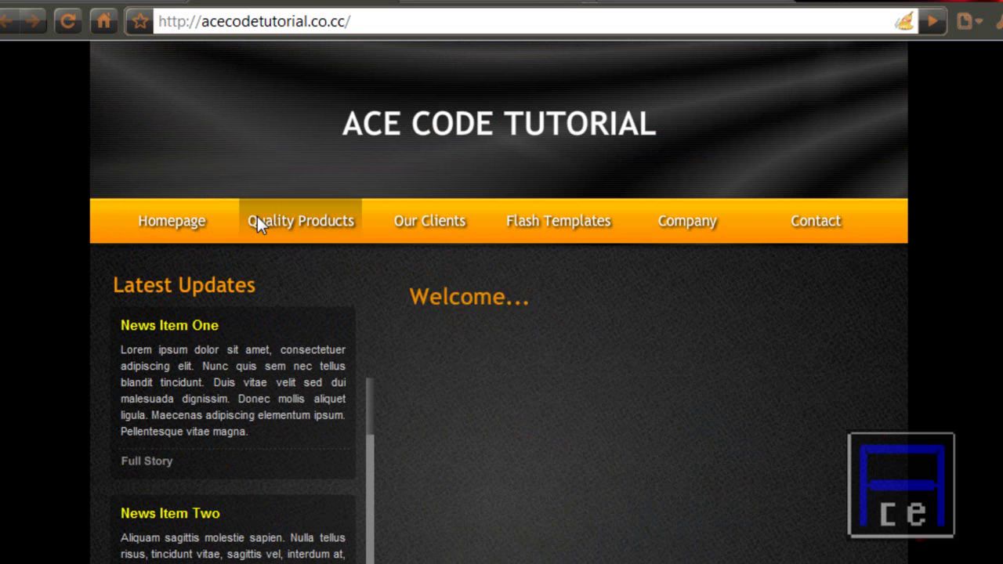
click(451, 240)
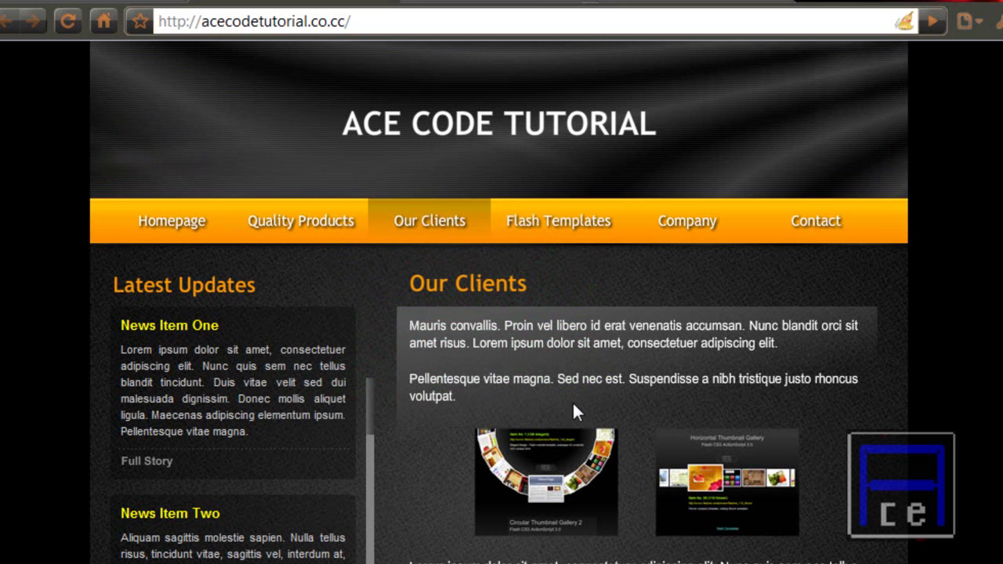
scroll(572, 398, down, 1)
scroll(572, 400, up, 1)
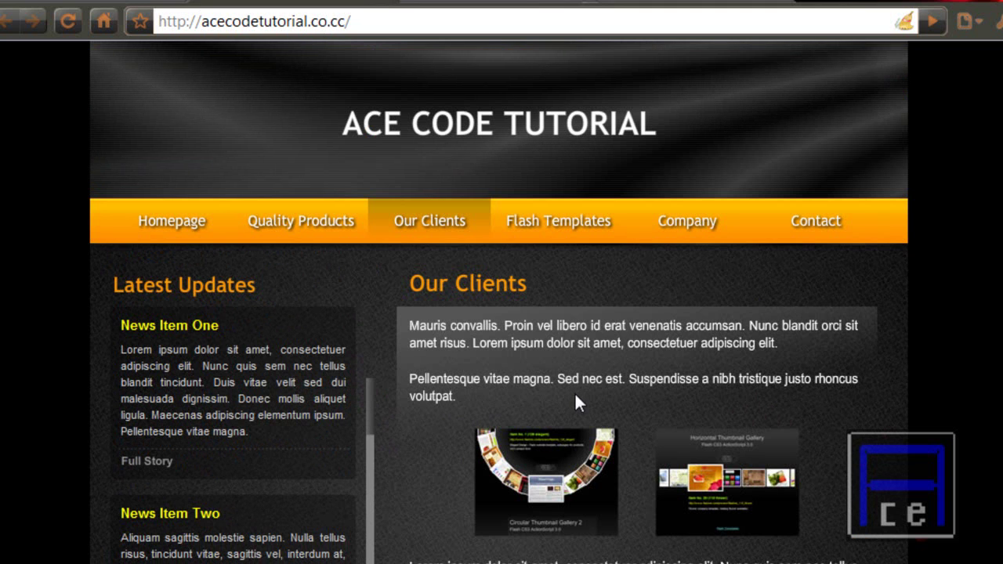